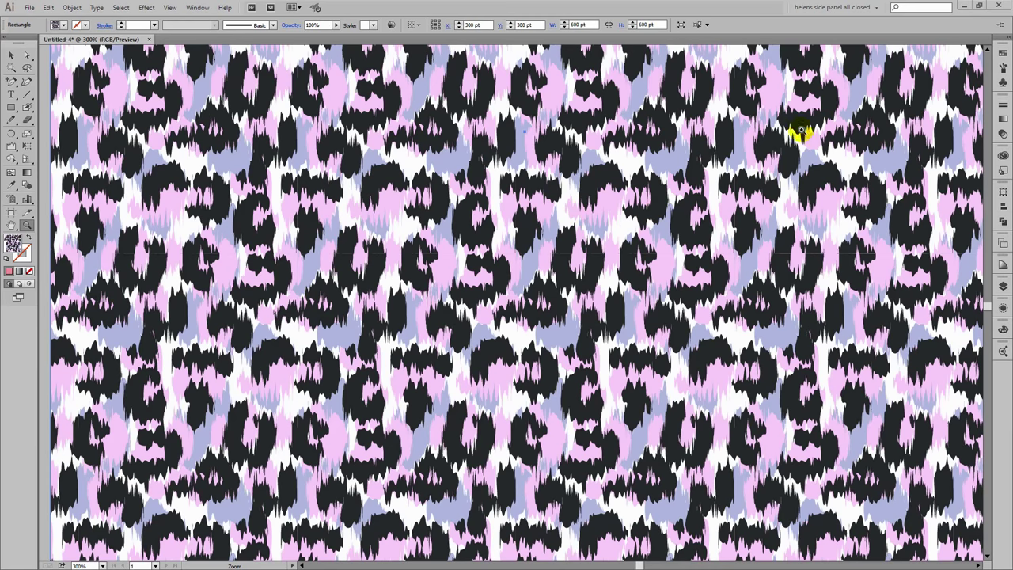
- Compare the pink-and-grey and lilac leopard pattern swatches on the rectangle's fill
left_click(1001, 52)
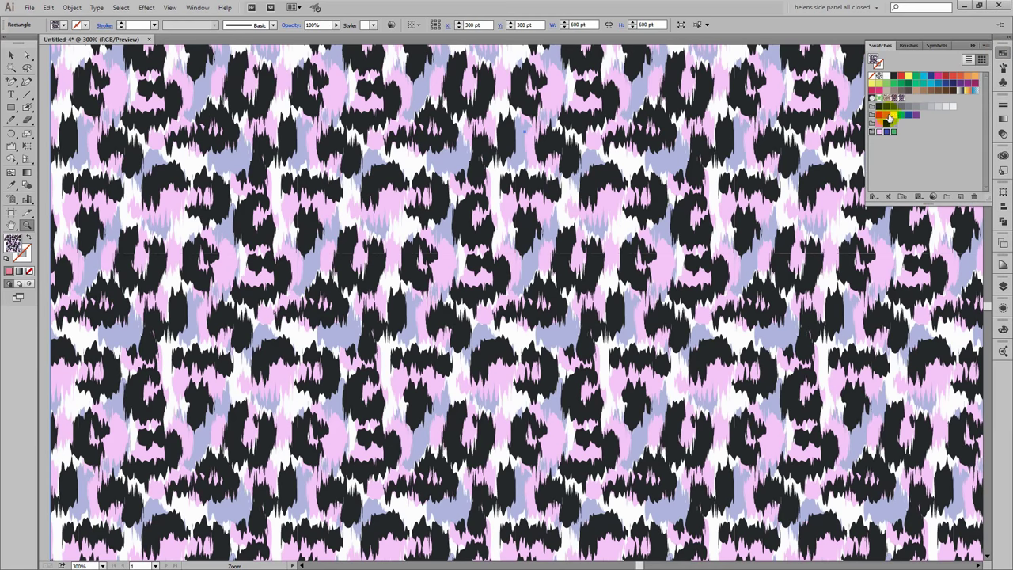
left_click(29, 225)
left_click(895, 99)
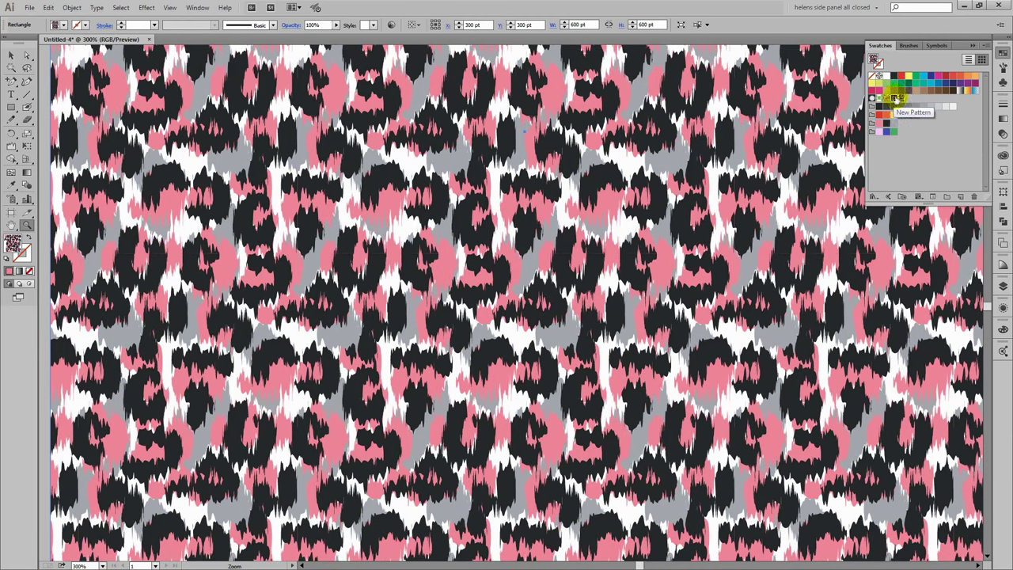
left_click(901, 98)
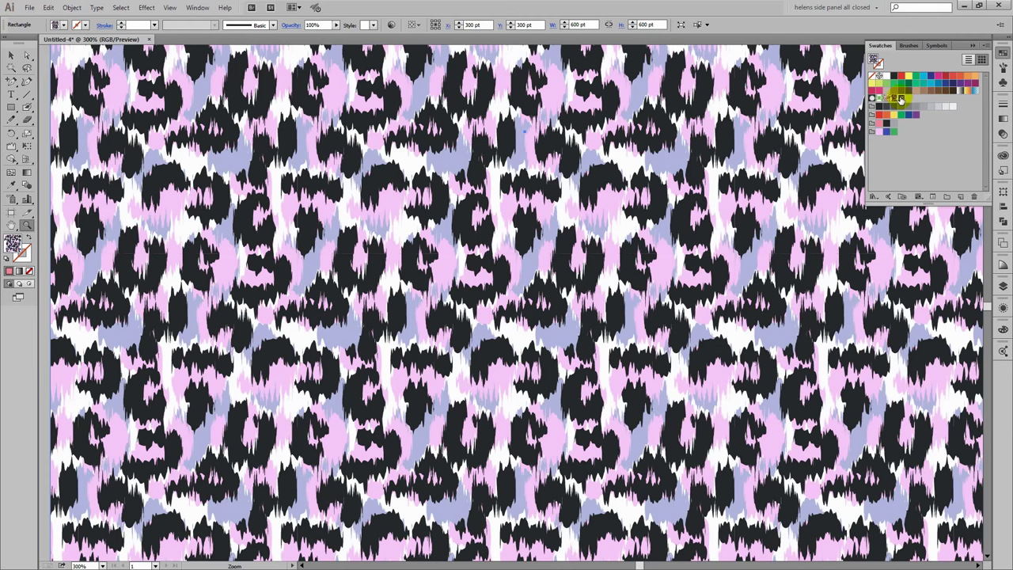
left_click(902, 99)
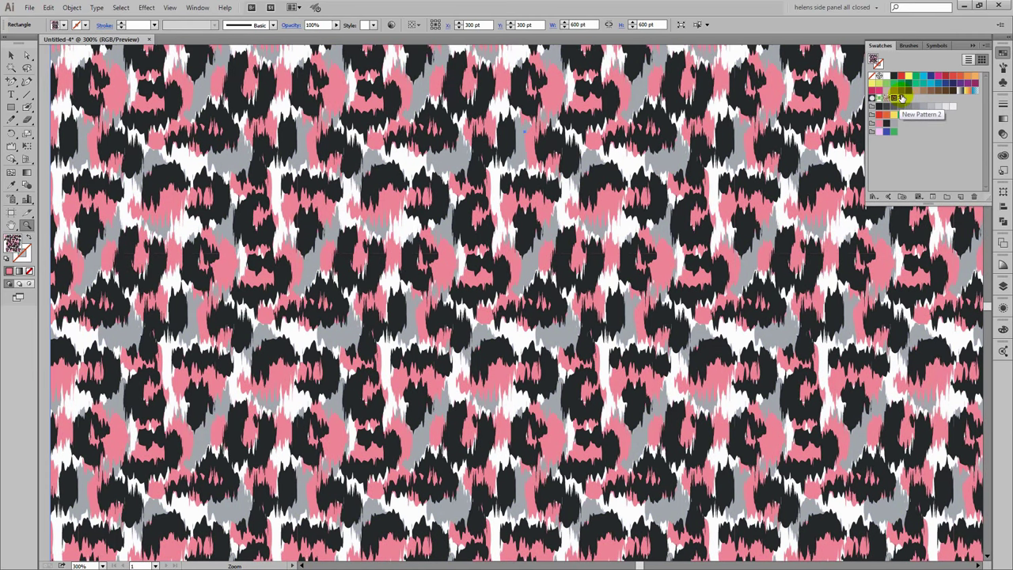
left_click(907, 99)
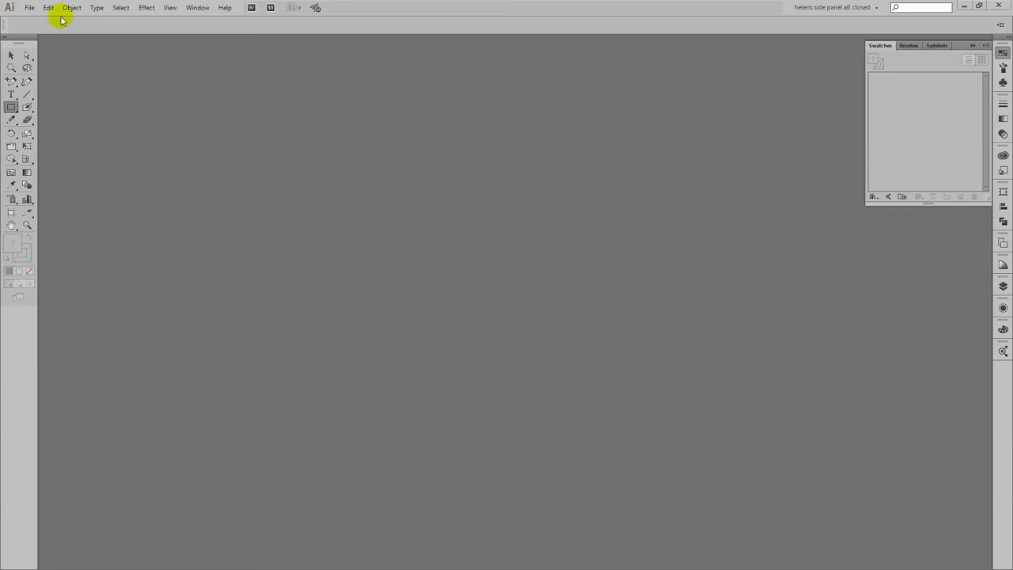
- Start a new 600 × 600 pt RGB document from the File menu
left_click(29, 8)
left_click(43, 20)
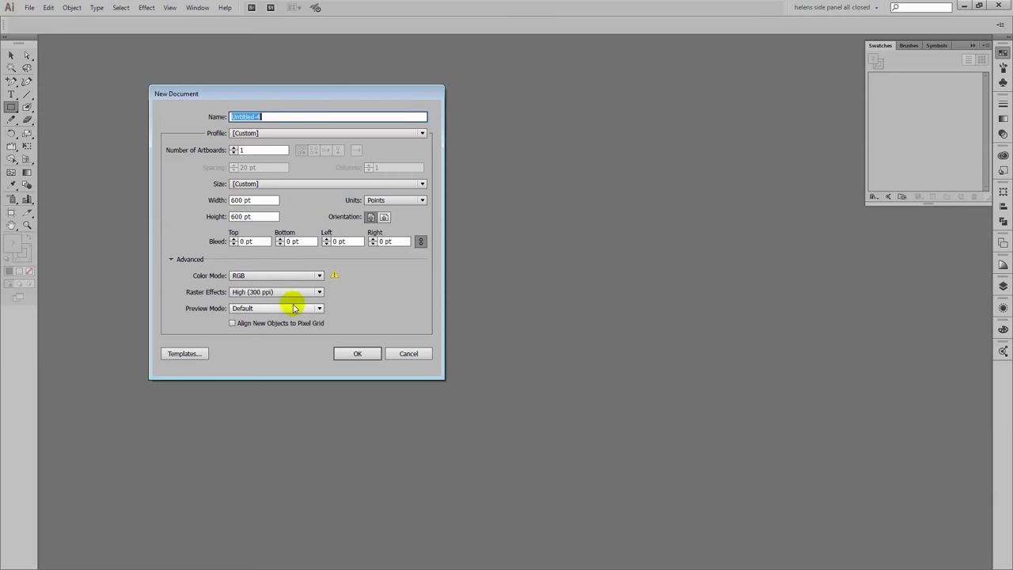
- Create the 600 pt document and set the Blob Brush to no fill with dark-grey stroke
left_click(351, 354)
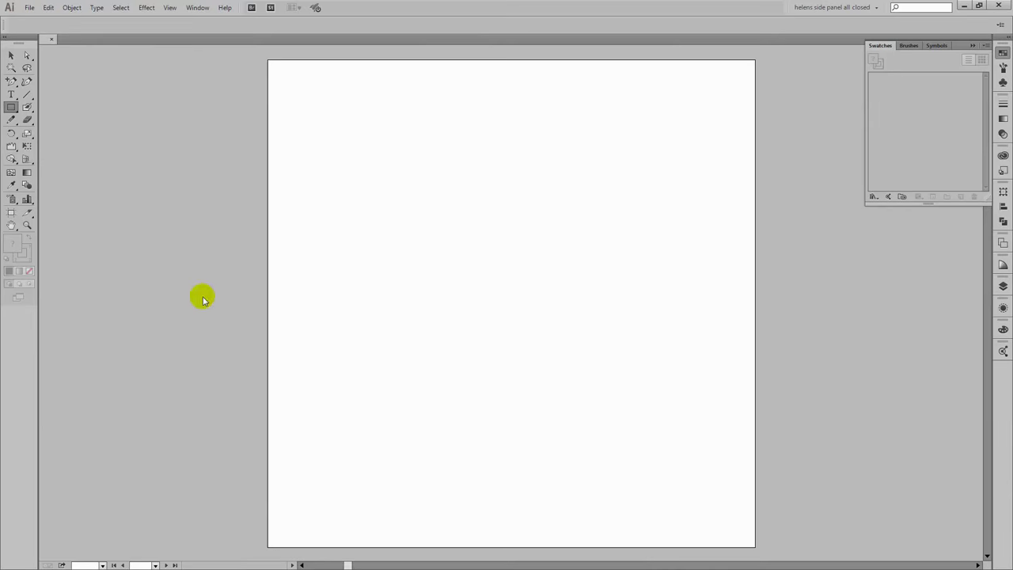
left_click_drag(25, 107, 51, 120)
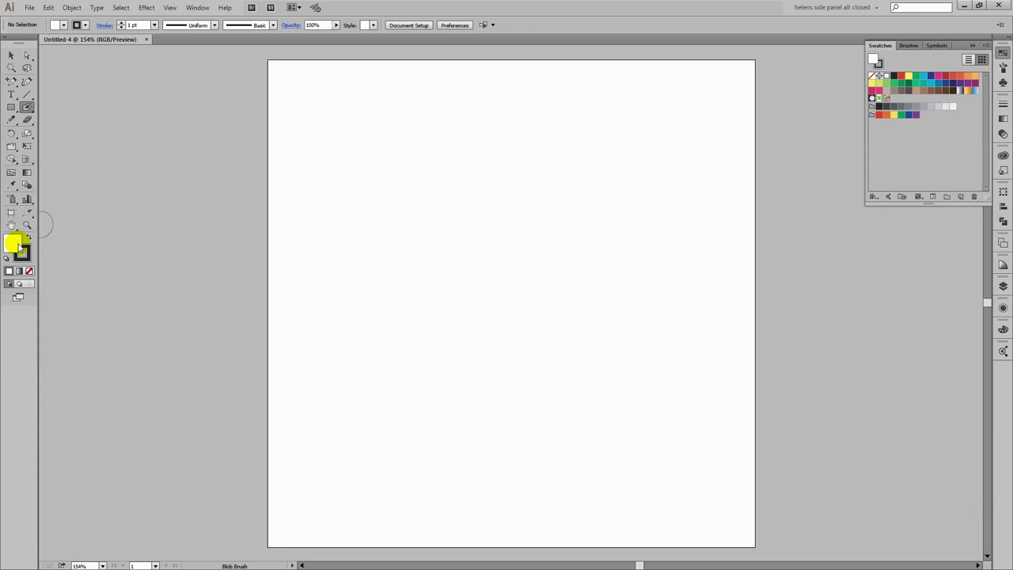
left_click(29, 271)
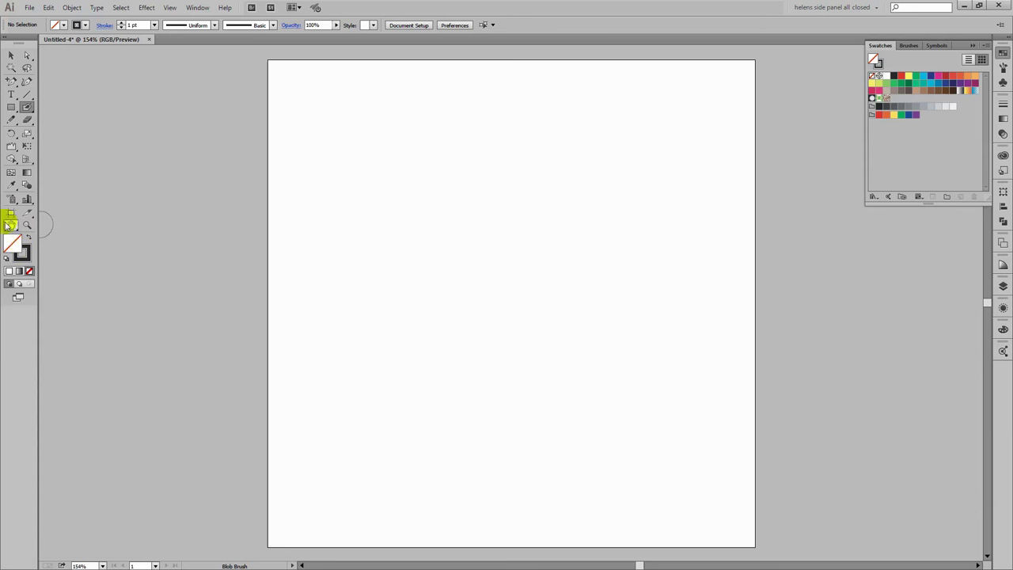
left_click(23, 254)
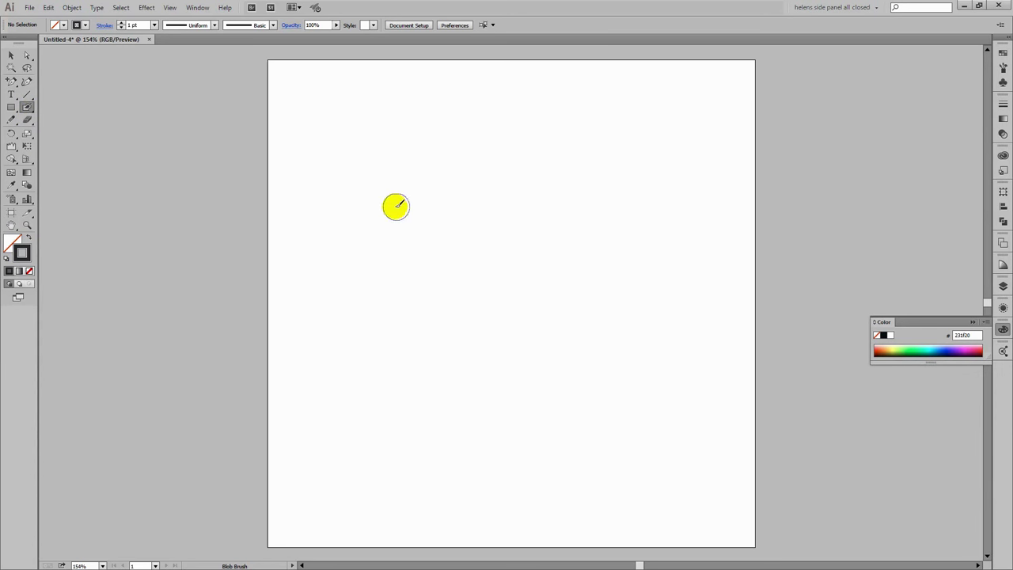
- Paint about a dozen curled, hooked, C-, U- and L-shaped leopard spots
mouse_move(370, 200)
left_mouse_down()
mouse_move(373, 235)
mouse_move(377, 223)
mouse_move(417, 214)
mouse_move(411, 249)
left_mouse_up()
mouse_move(359, 274)
left_mouse_down()
mouse_move(393, 271)
mouse_move(395, 293)
mouse_move(380, 308)
mouse_move(348, 301)
left_mouse_up()
mouse_move(331, 256)
left_mouse_down()
mouse_move(304, 269)
mouse_move(325, 288)
left_mouse_up()
mouse_move(304, 206)
left_mouse_down()
mouse_move(296, 204)
mouse_move(320, 212)
mouse_move(305, 179)
left_mouse_up()
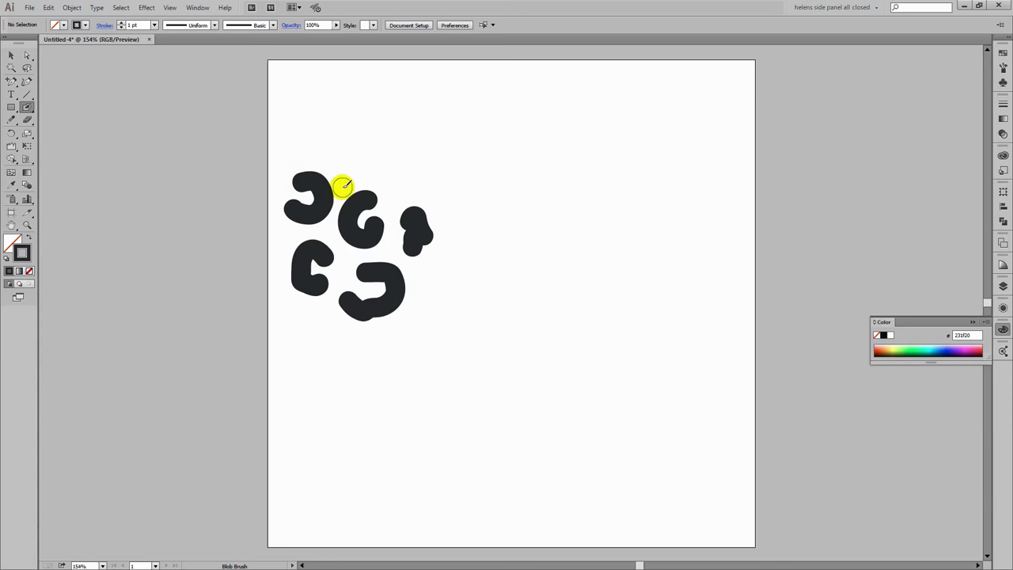
left_click_drag(388, 182, 449, 188)
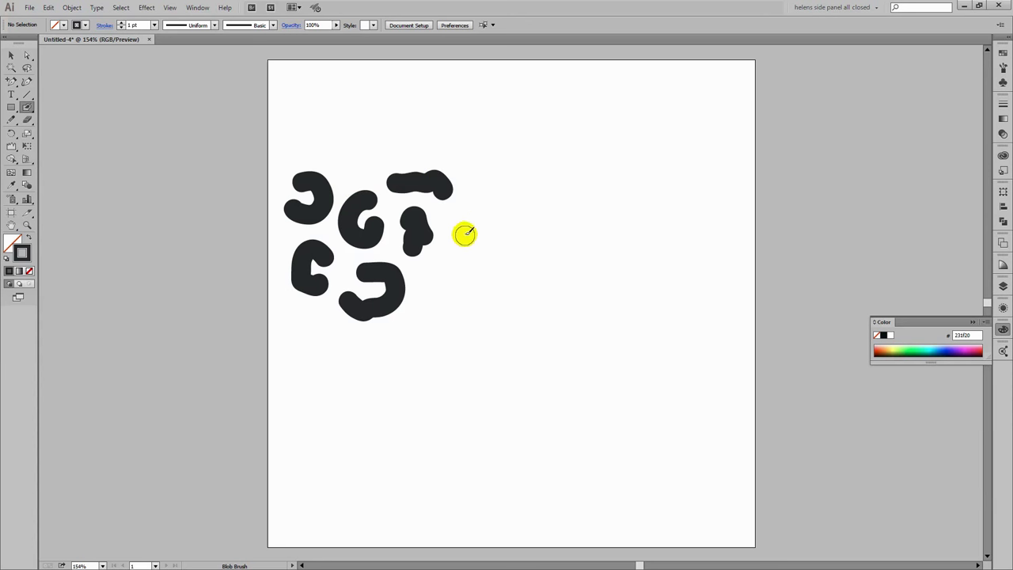
mouse_move(458, 228)
left_mouse_down()
mouse_move(453, 266)
mouse_move(472, 285)
mouse_move(486, 273)
mouse_move(482, 242)
left_mouse_up()
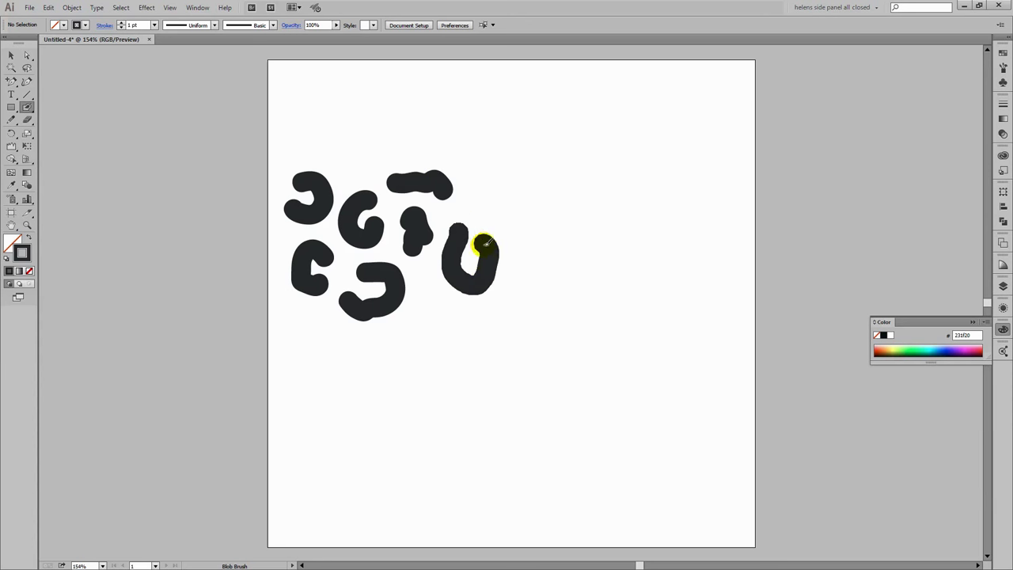
mouse_move(412, 306)
left_mouse_down()
mouse_move(431, 295)
mouse_move(438, 333)
mouse_move(372, 333)
left_mouse_up()
mouse_move(305, 336)
left_mouse_down()
mouse_move(302, 327)
mouse_move(328, 324)
mouse_move(328, 349)
left_mouse_up()
mouse_move(480, 315)
left_mouse_down()
mouse_move(479, 337)
mouse_move(509, 326)
mouse_move(506, 309)
left_mouse_up()
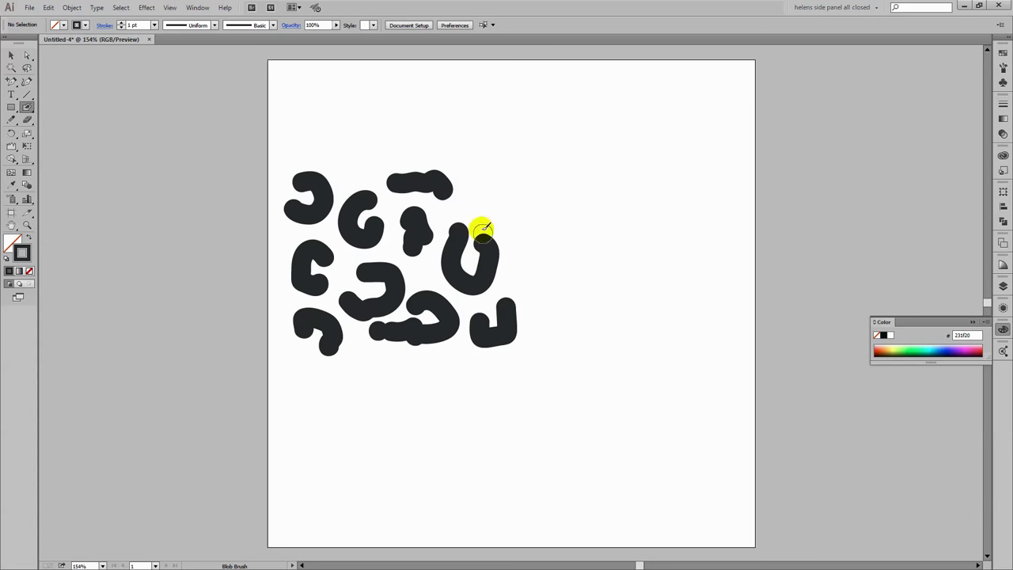
mouse_move(477, 208)
left_mouse_down()
mouse_move(488, 188)
mouse_move(512, 193)
left_mouse_up()
left_click_drag(345, 168, 365, 163)
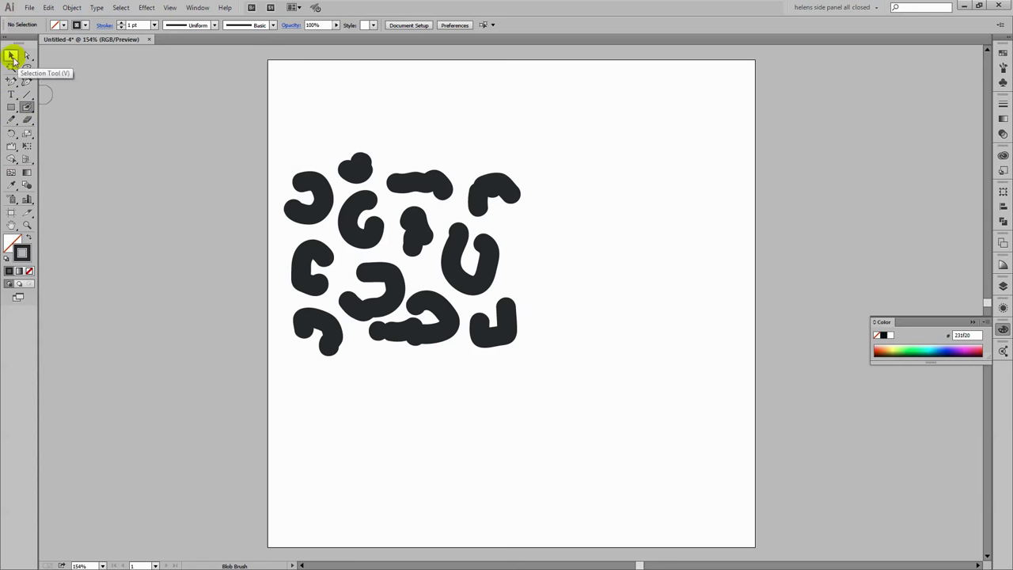
- Select all the spots and reset the Wrinkle tool to 100 pt size and 50% intensity
left_click(11, 54)
left_click_drag(241, 120, 647, 420)
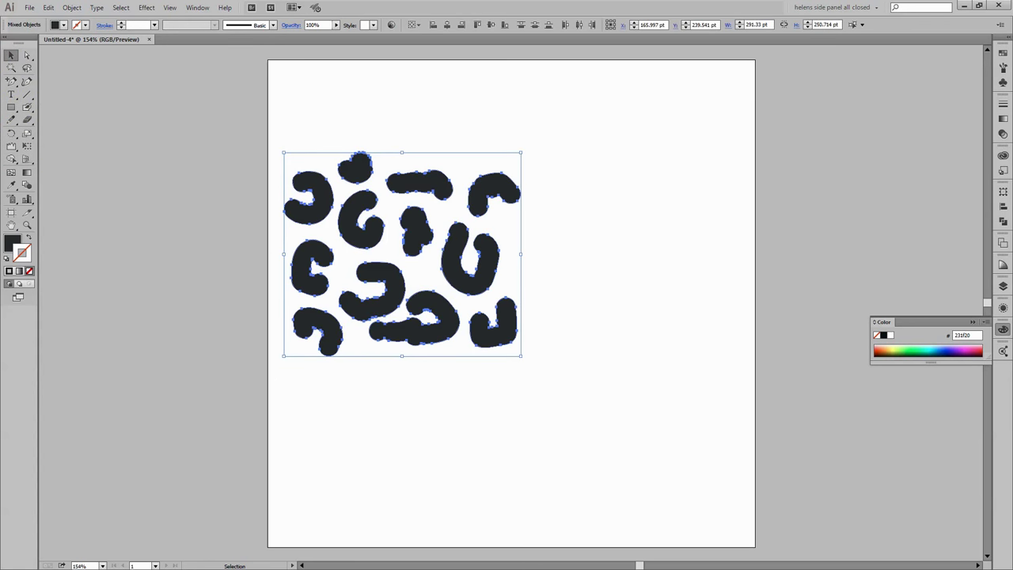
left_click(11, 146)
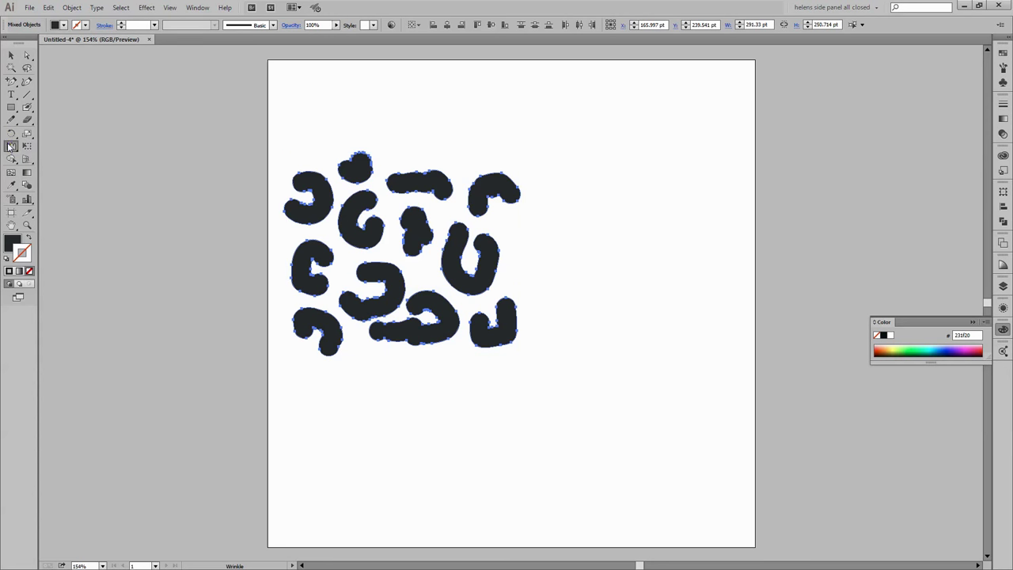
left_click_drag(9, 147, 44, 234)
double_click(11, 147)
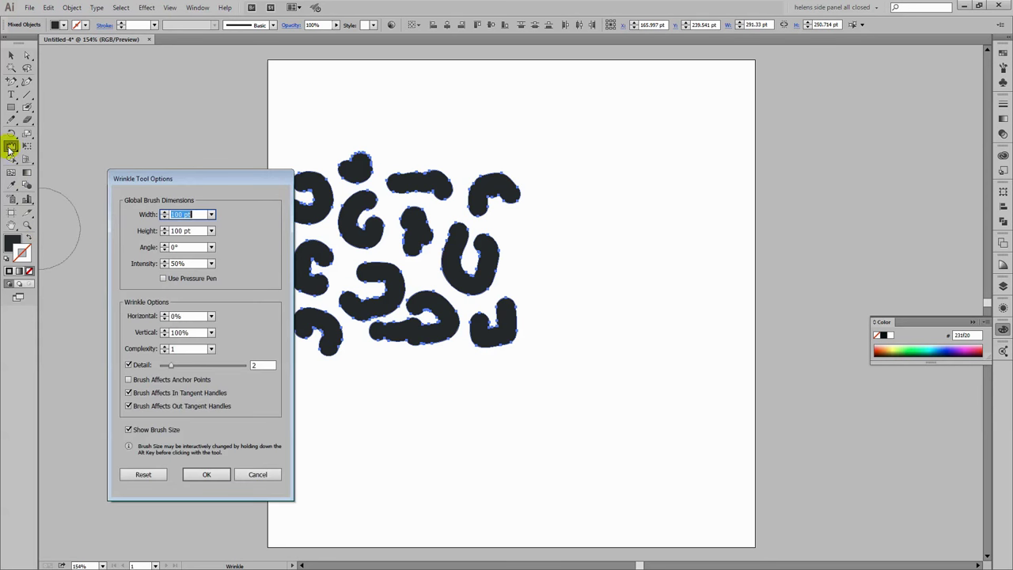
left_click(143, 475)
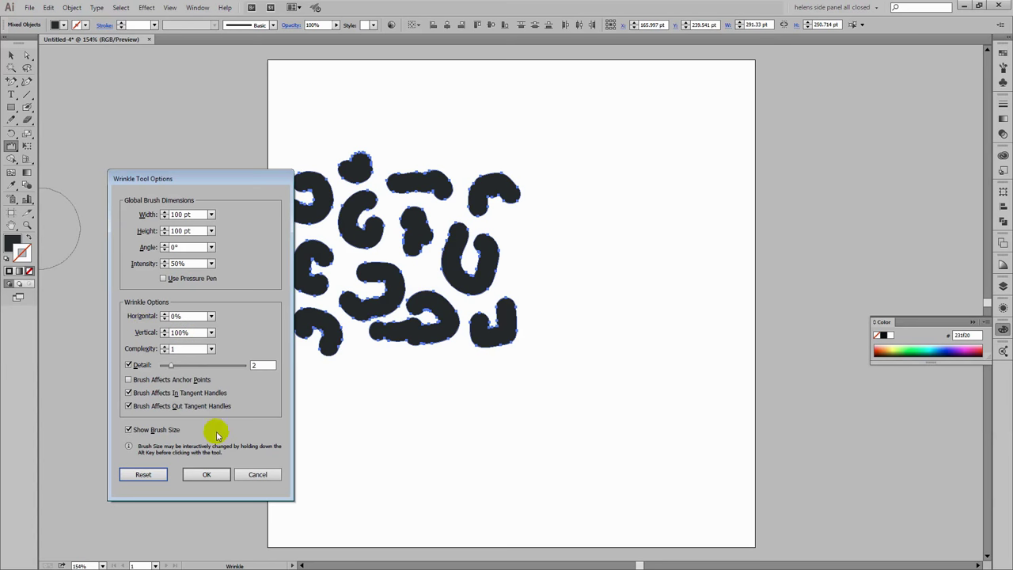
- Accept the default wrinkle settings and wrinkle the top-left, lower-left and middle spots
left_click(209, 475)
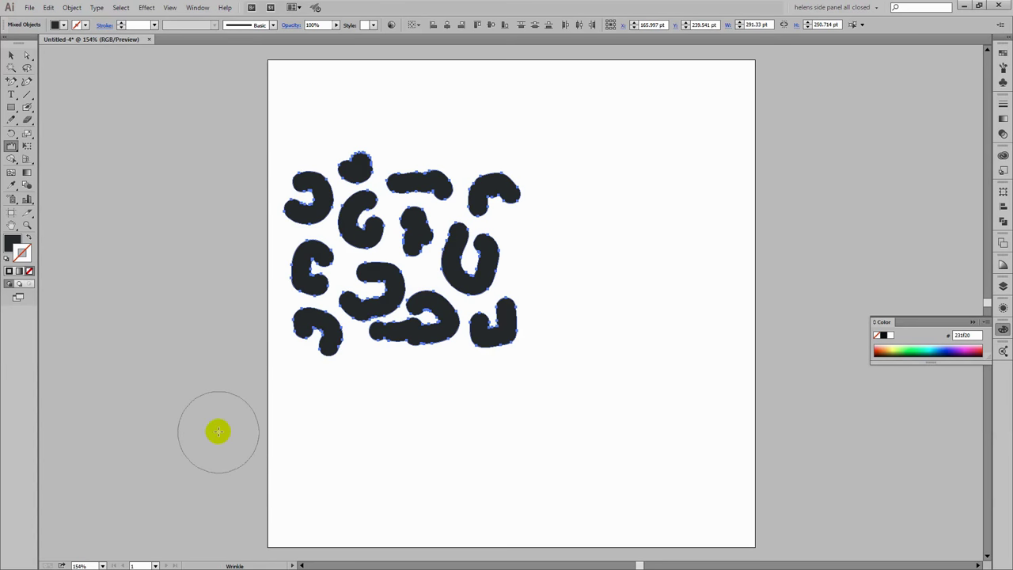
mouse_move(304, 163)
left_mouse_down()
mouse_move(304, 189)
mouse_move(303, 169)
mouse_move(324, 219)
mouse_move(316, 231)
mouse_move(344, 175)
mouse_move(349, 189)
mouse_move(359, 175)
mouse_move(336, 245)
mouse_move(356, 240)
mouse_move(366, 252)
mouse_move(404, 168)
mouse_move(425, 173)
mouse_move(427, 164)
mouse_move(453, 204)
mouse_move(448, 197)
mouse_move(445, 217)
mouse_move(430, 219)
mouse_move(418, 239)
left_mouse_up()
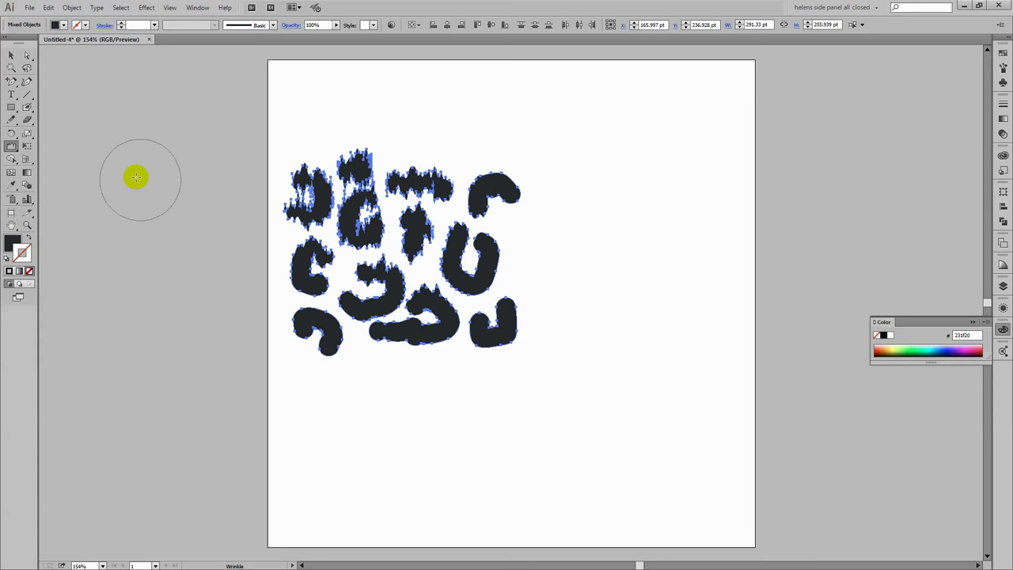
mouse_move(311, 303)
left_mouse_down()
mouse_move(306, 271)
mouse_move(304, 314)
mouse_move(323, 368)
mouse_move(328, 349)
mouse_move(327, 361)
mouse_move(352, 332)
mouse_move(352, 343)
mouse_move(382, 327)
mouse_move(403, 360)
mouse_move(413, 345)
mouse_move(435, 342)
mouse_move(437, 355)
mouse_move(441, 296)
mouse_move(455, 339)
mouse_move(470, 320)
mouse_move(470, 338)
mouse_move(491, 324)
mouse_move(497, 340)
mouse_move(509, 323)
mouse_move(516, 337)
mouse_move(504, 301)
mouse_move(486, 293)
mouse_move(482, 232)
mouse_move(476, 248)
mouse_move(446, 248)
mouse_move(442, 200)
mouse_move(493, 183)
mouse_move(497, 212)
mouse_move(497, 172)
left_mouse_up()
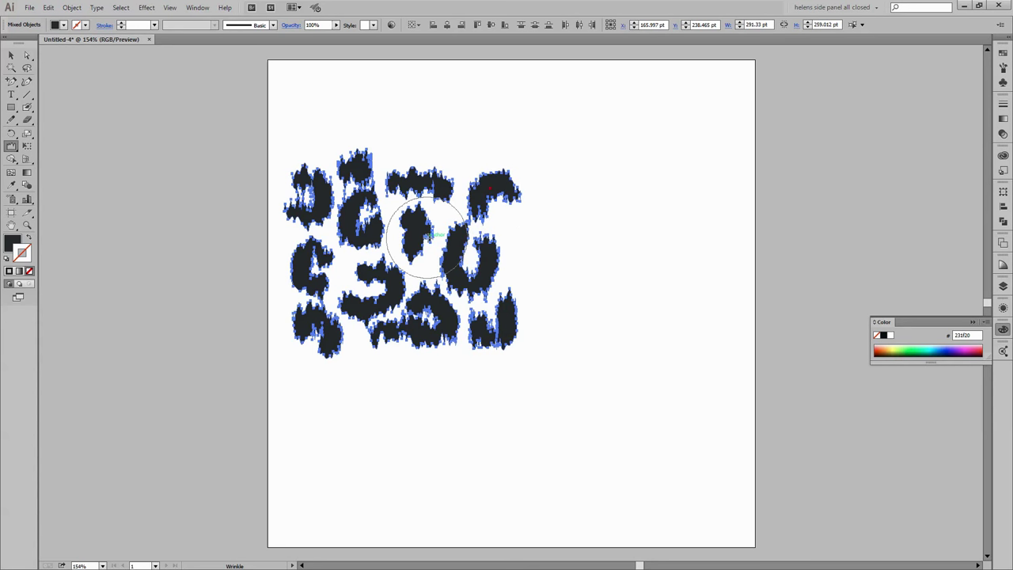
mouse_move(372, 258)
left_mouse_down()
mouse_move(364, 291)
mouse_move(334, 290)
mouse_move(314, 268)
mouse_move(333, 341)
mouse_move(407, 305)
mouse_move(474, 327)
mouse_move(489, 348)
mouse_move(498, 323)
mouse_move(461, 274)
mouse_move(421, 174)
left_mouse_up()
left_click(346, 384)
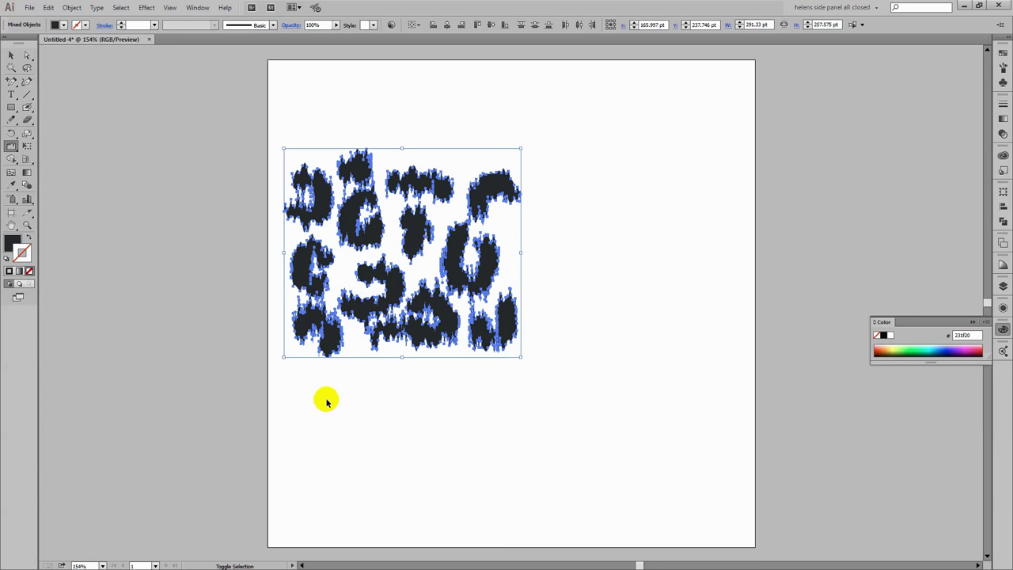
- Deselect, add Layer 2 below Layer 1, lock Layer 1 and target Layer 2
key("ctrl+shift+a")
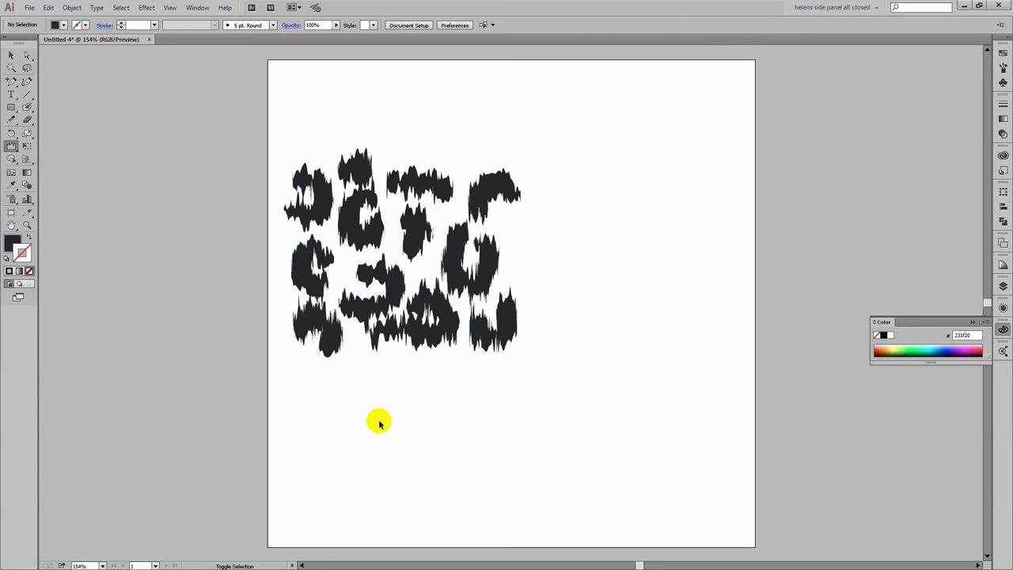
left_click(1004, 286)
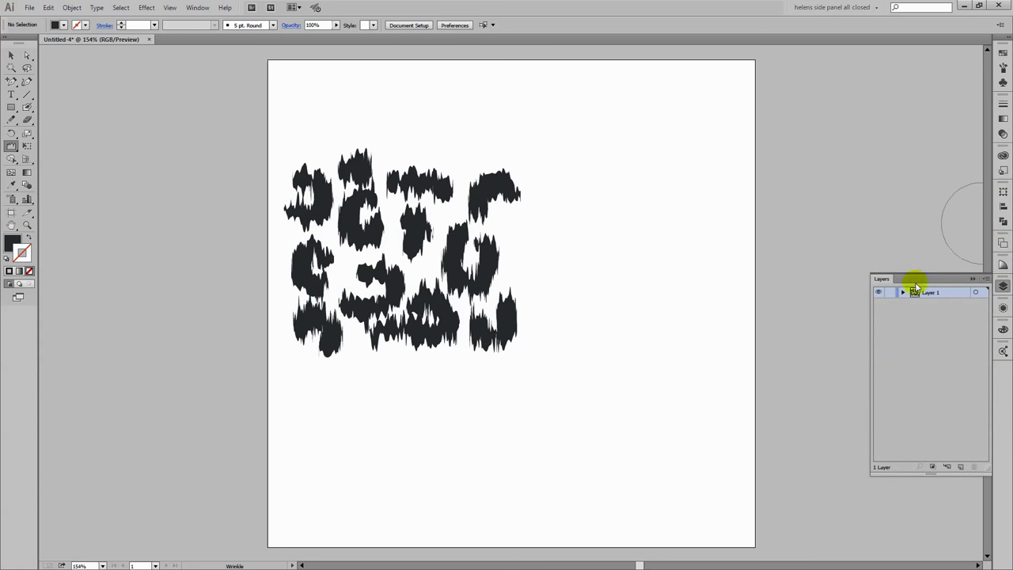
left_click(962, 468)
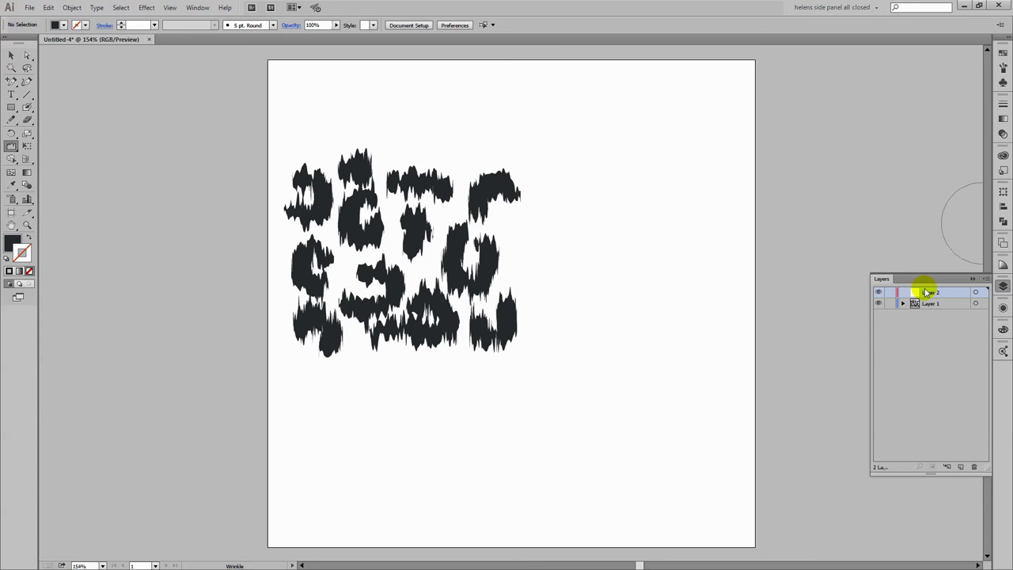
left_click(930, 295)
left_click_drag(930, 295, 907, 306)
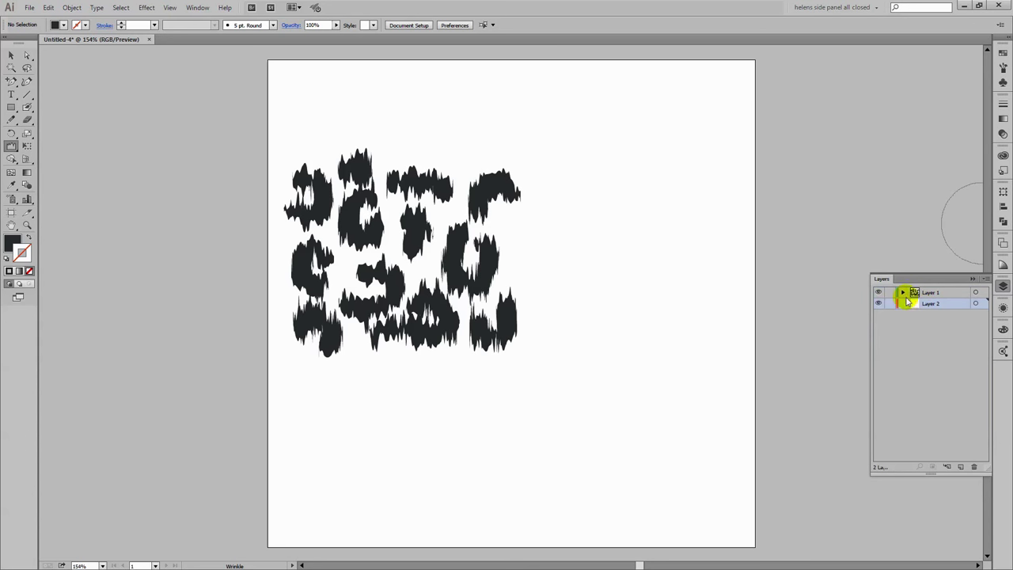
left_click(890, 293)
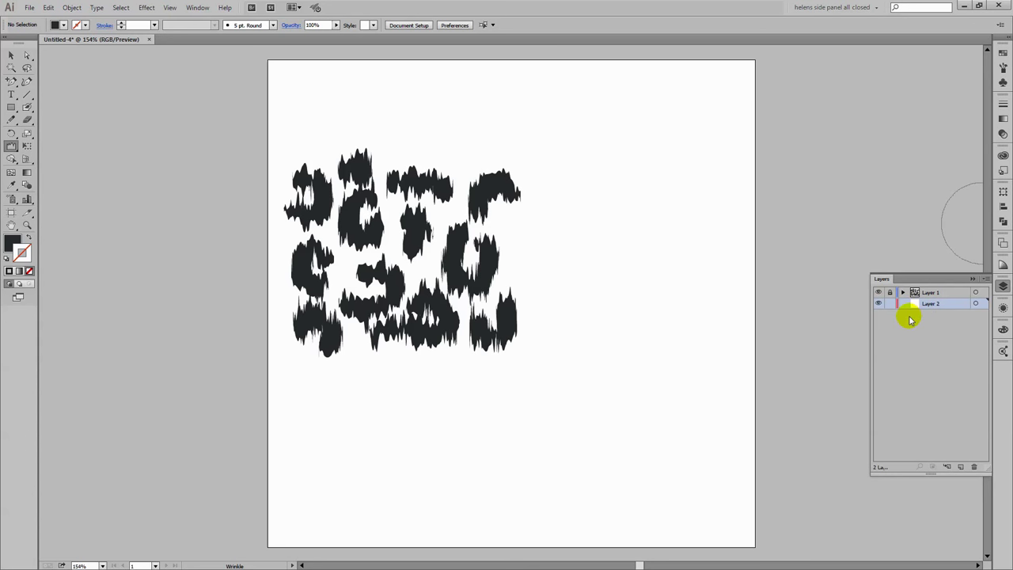
left_click(977, 302)
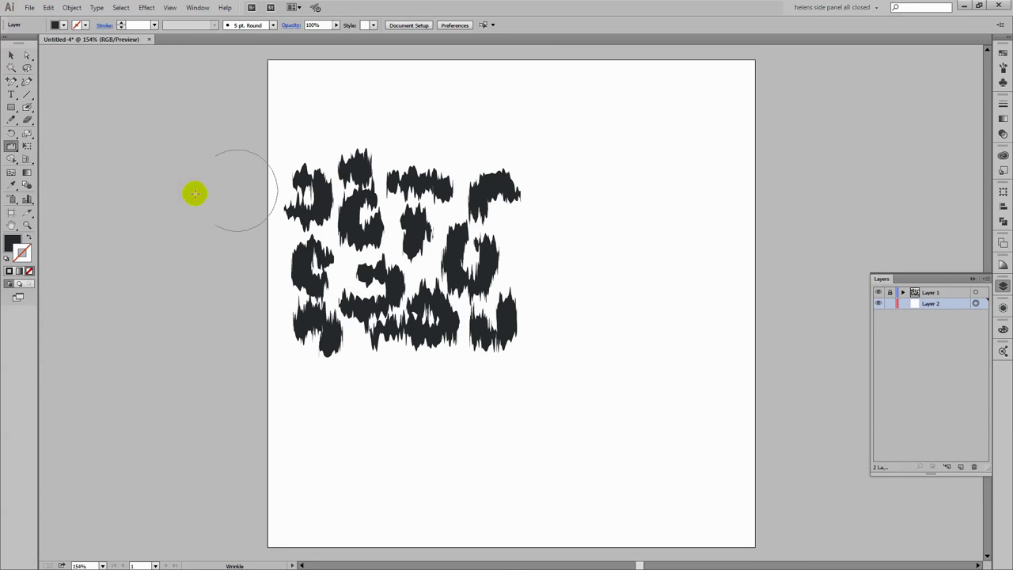
left_click(27, 107)
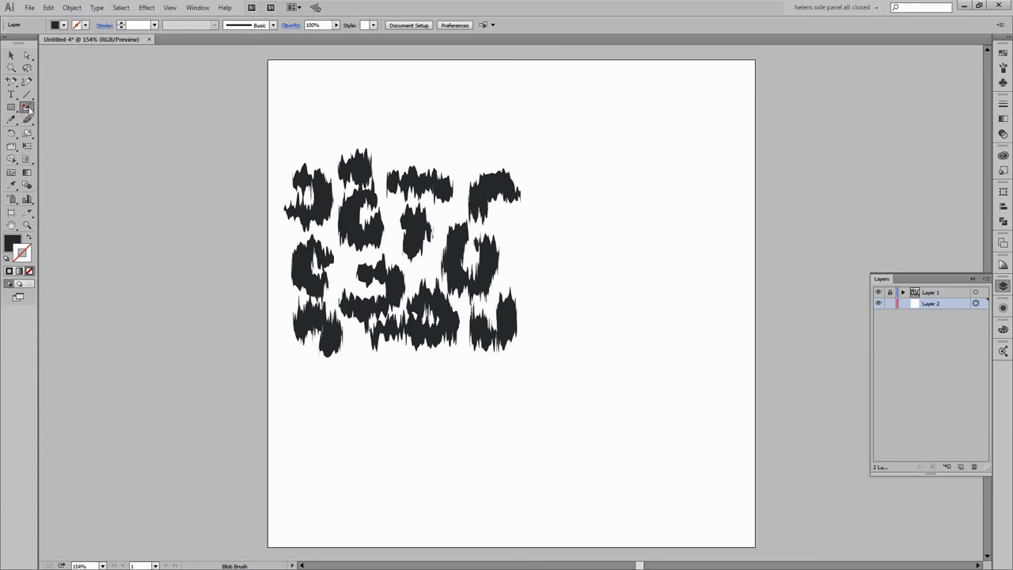
- Swap fill and stroke and set the paint colour to the Watermelon theme's pink
left_click(29, 235)
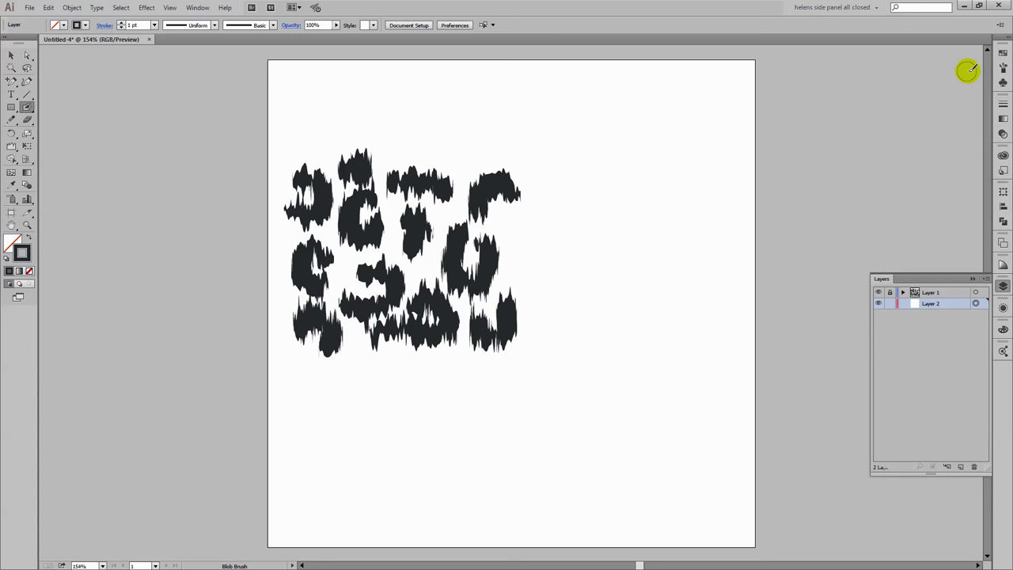
left_click(1002, 352)
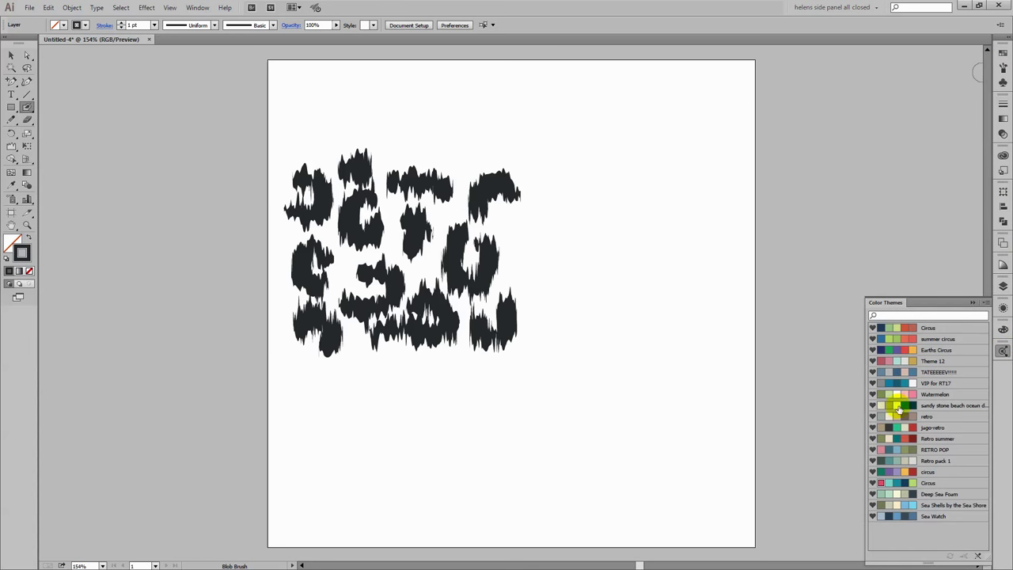
left_click(912, 395)
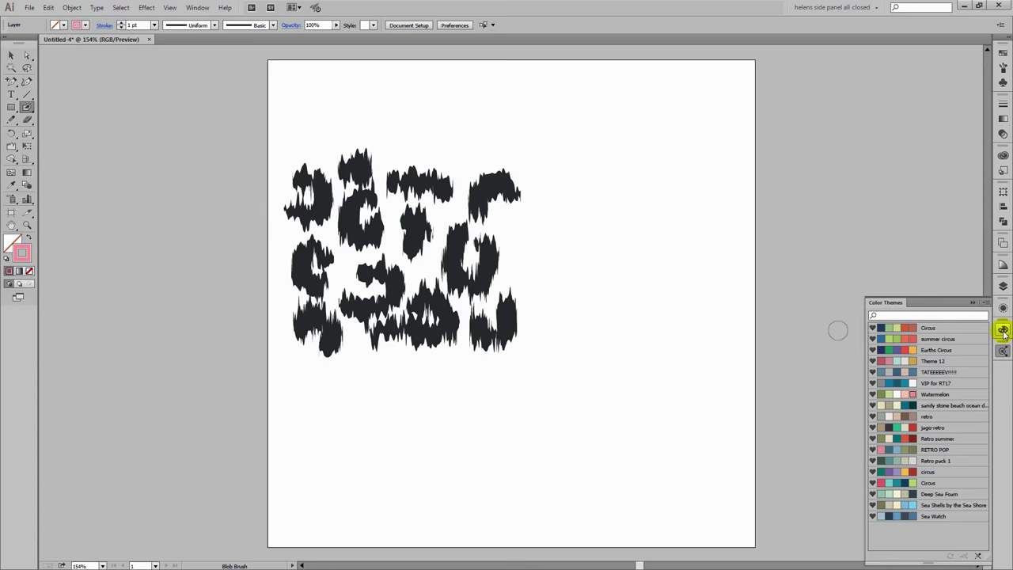
left_click(1004, 287)
left_click(963, 315)
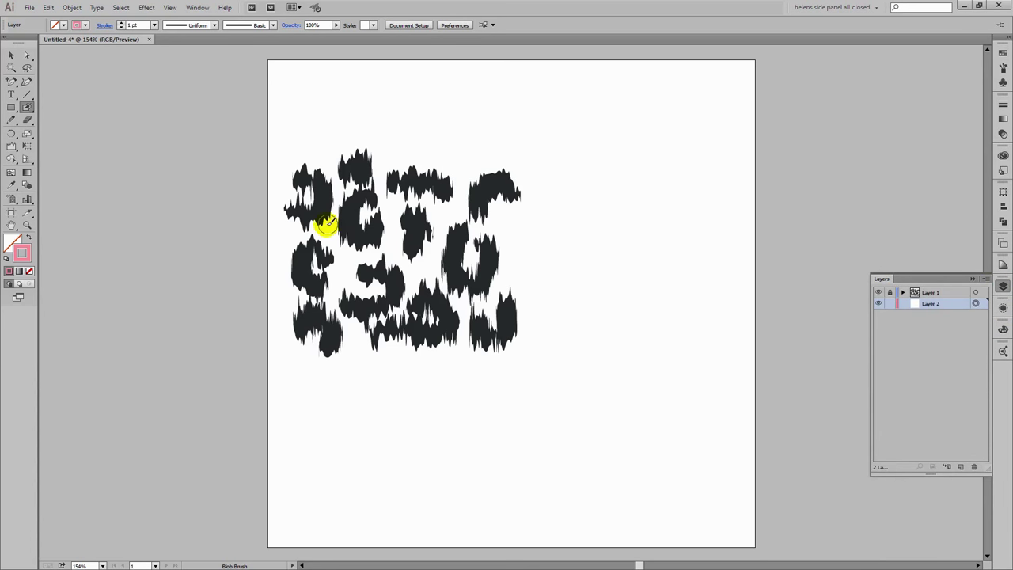
- Paint pink patches behind the upper-left, middle, right and top black spots
left_click_drag(303, 204, 312, 196)
mouse_move(304, 239)
left_mouse_down()
mouse_move(303, 260)
mouse_move(321, 266)
left_mouse_up()
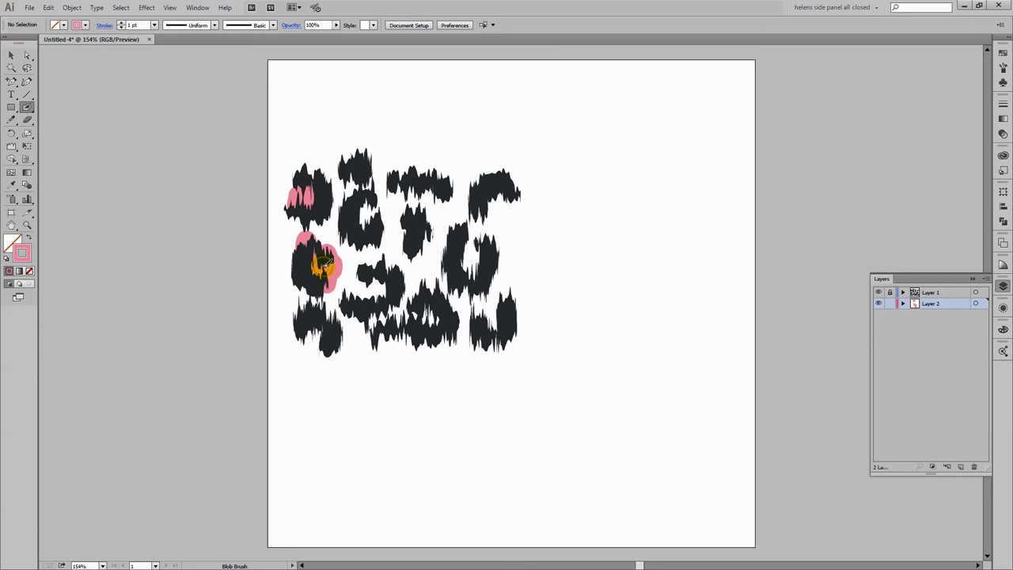
mouse_move(383, 270)
left_mouse_down()
mouse_move(358, 295)
mouse_move(376, 291)
mouse_move(376, 324)
left_mouse_up()
mouse_move(405, 316)
left_mouse_down()
mouse_move(437, 303)
mouse_move(456, 320)
left_mouse_up()
mouse_move(486, 316)
left_mouse_down()
mouse_move(492, 300)
mouse_move(490, 317)
left_mouse_up()
mouse_move(464, 250)
left_mouse_down()
mouse_move(469, 268)
mouse_move(466, 238)
left_mouse_up()
mouse_move(488, 195)
left_mouse_down()
mouse_move(506, 221)
mouse_move(498, 207)
mouse_move(468, 220)
left_mouse_up()
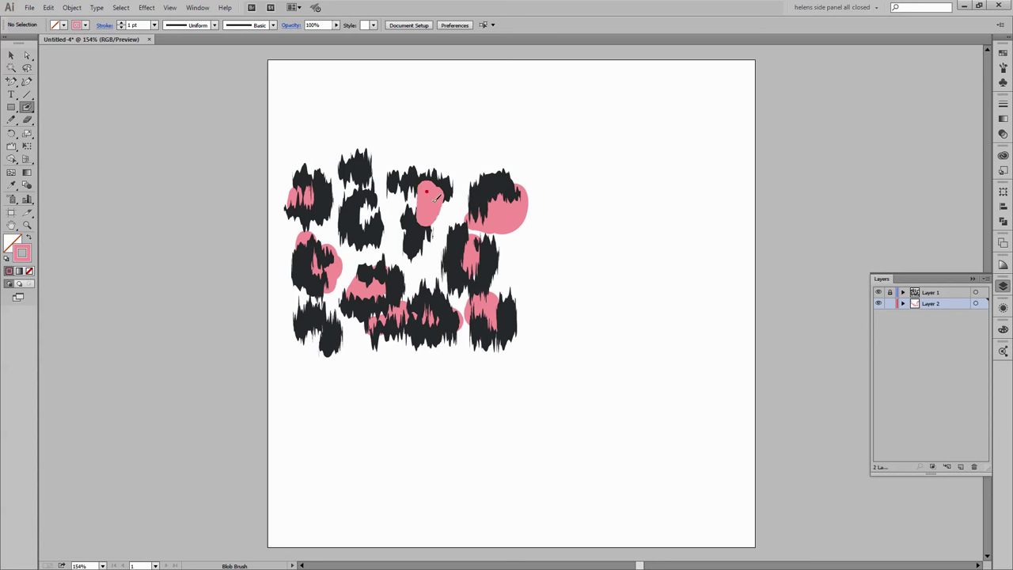
mouse_move(426, 191)
left_mouse_down()
mouse_move(402, 197)
mouse_move(396, 218)
left_mouse_up()
mouse_move(361, 183)
left_mouse_down()
mouse_move(340, 169)
mouse_move(341, 181)
mouse_move(361, 165)
mouse_move(374, 212)
left_mouse_up()
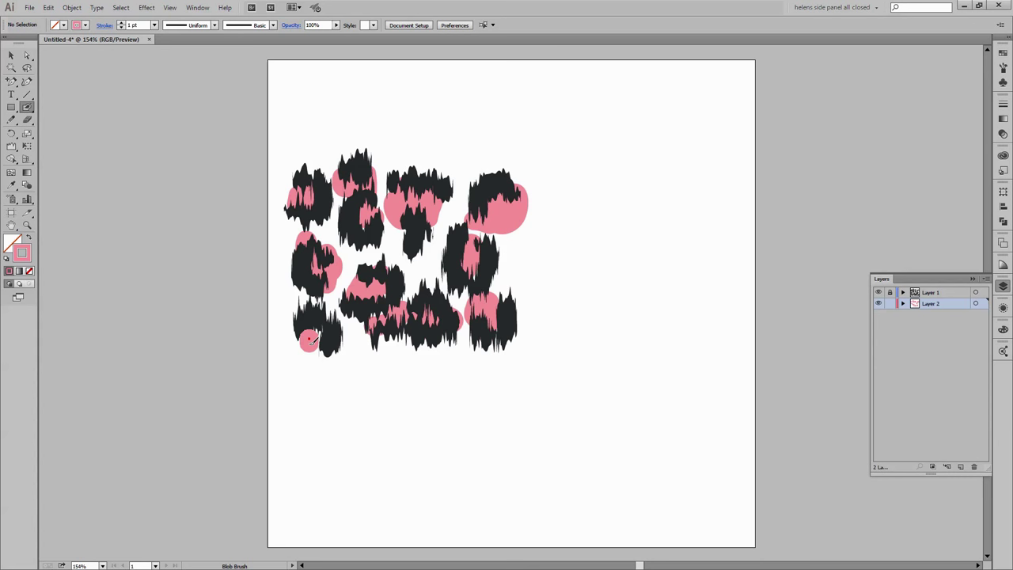
- Add more pink behind the lower-left, middle-left, centre and right-middle spots
left_click_drag(308, 338, 299, 315)
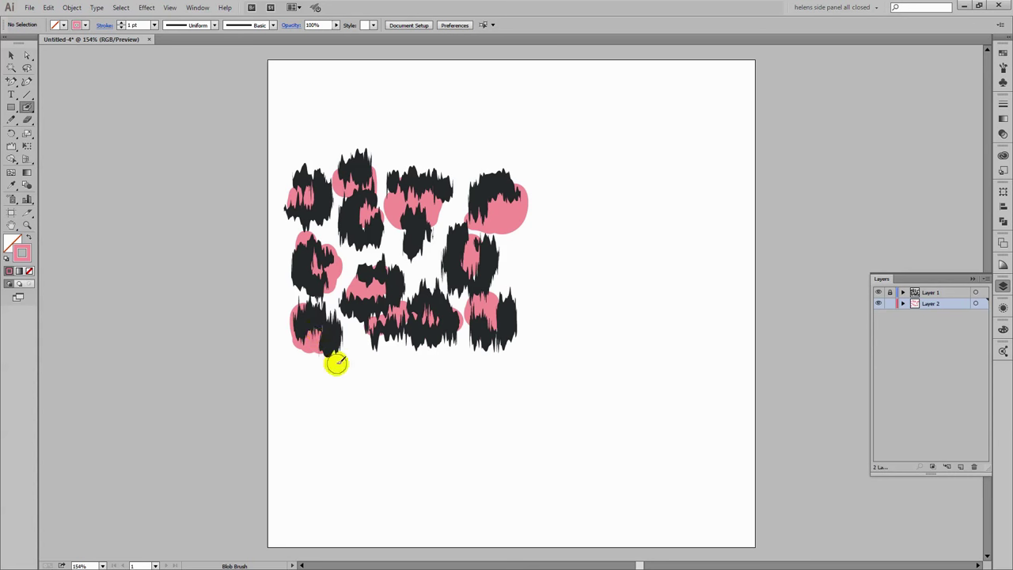
mouse_move(347, 290)
left_mouse_down()
mouse_move(315, 293)
mouse_move(311, 277)
left_mouse_up()
mouse_move(388, 287)
left_mouse_down()
mouse_move(400, 263)
mouse_move(384, 292)
left_mouse_up()
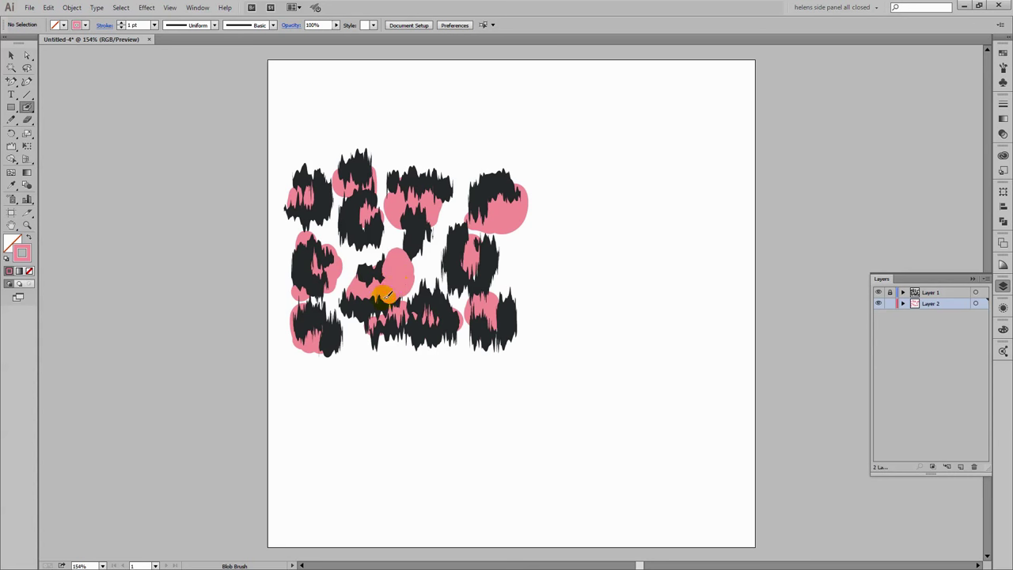
left_click_drag(473, 273, 473, 273)
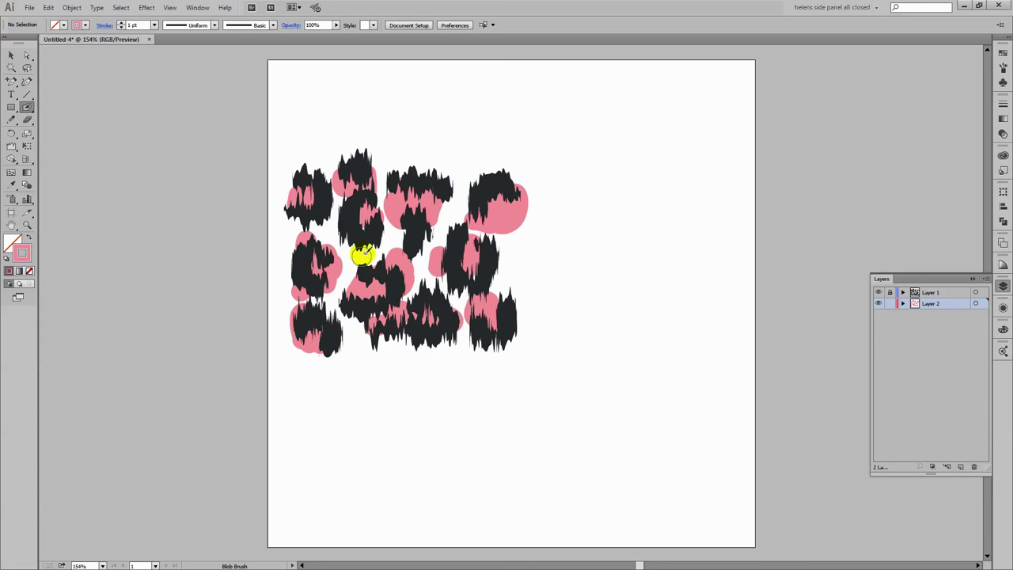
left_click_drag(361, 253, 369, 251)
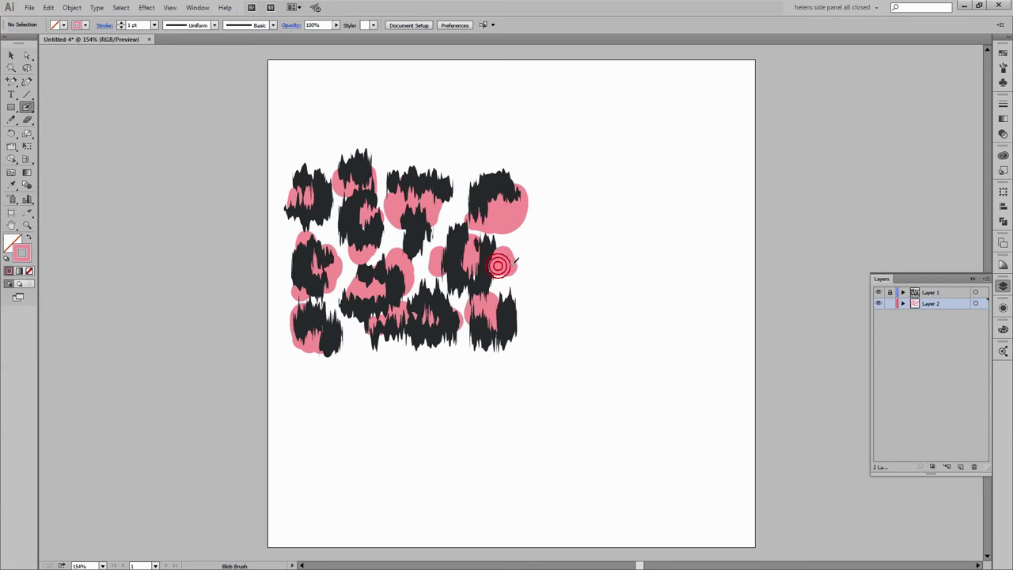
left_click_drag(499, 266, 501, 255)
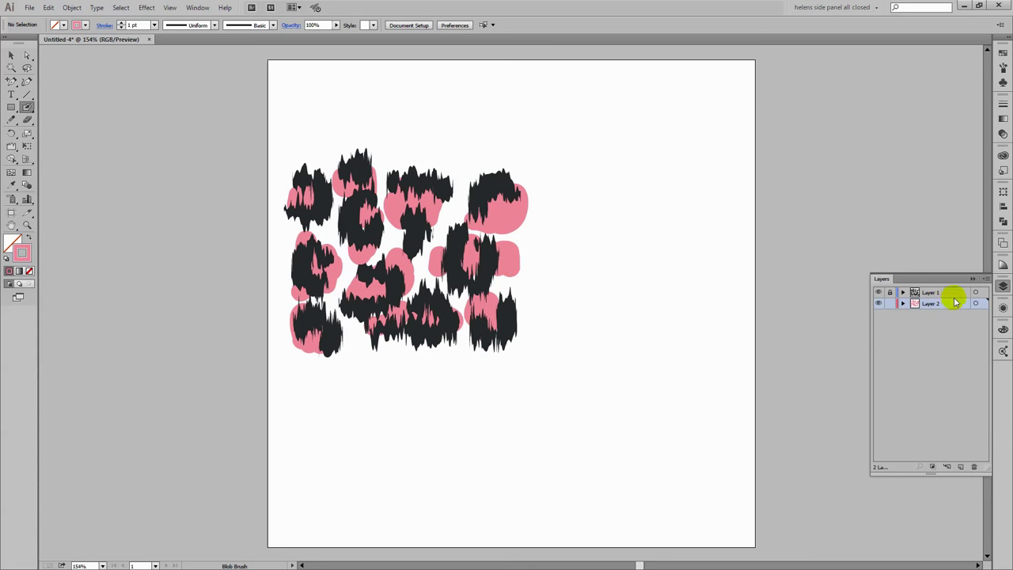
- Select all shapes and wrinkle the lower-left, top-left and central pink patches, then deselect
left_click(11, 56)
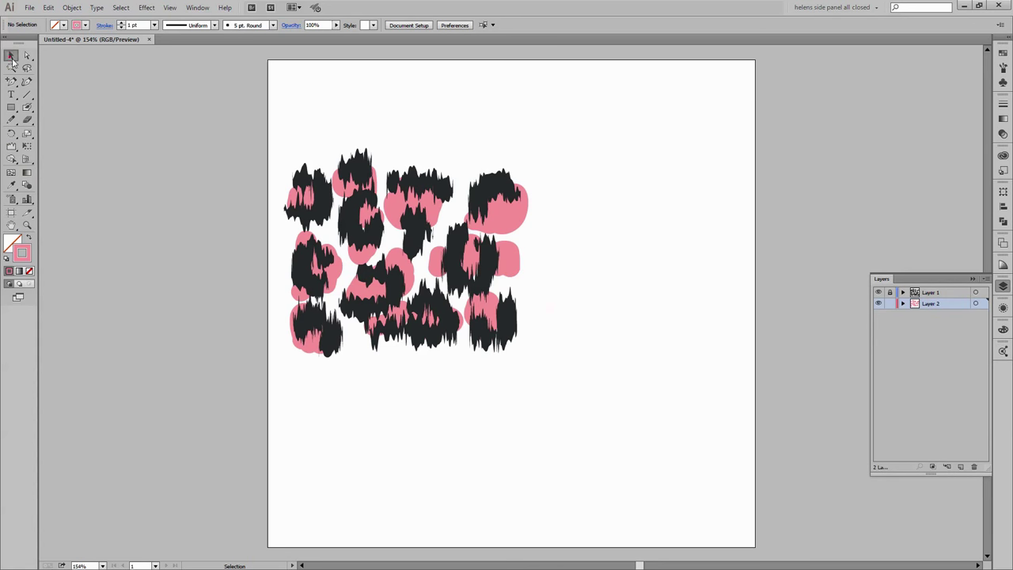
left_click_drag(231, 117, 588, 375)
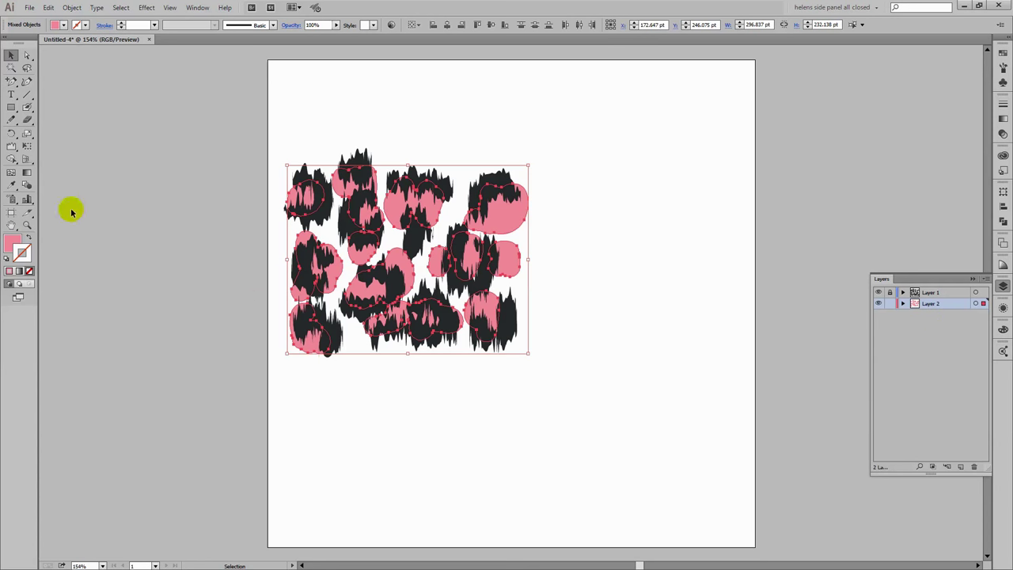
left_click(12, 147)
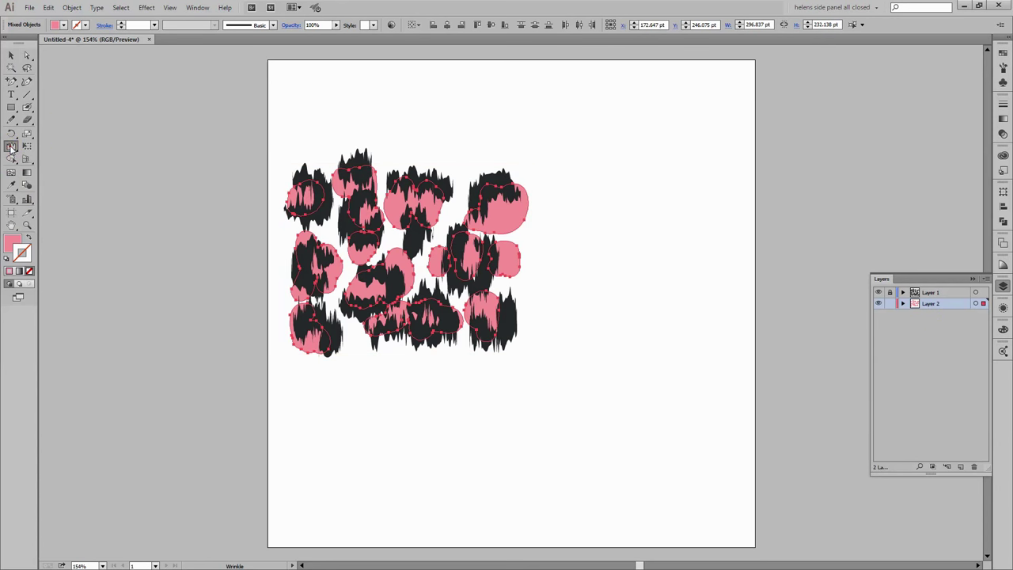
left_click(294, 294)
left_click(312, 339)
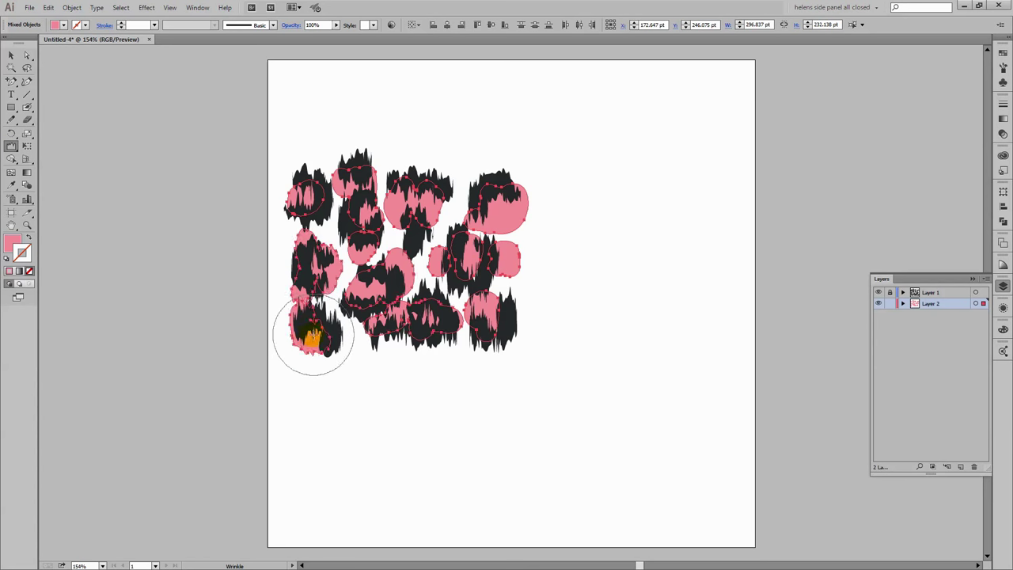
left_click_drag(310, 348, 311, 355)
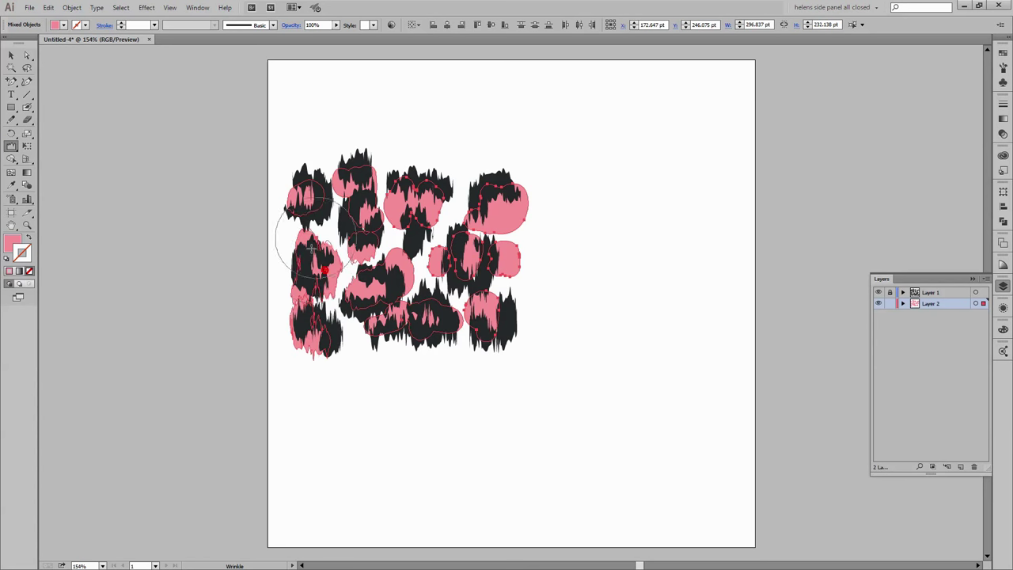
left_click(307, 202)
mouse_move(368, 262)
left_mouse_down()
mouse_move(392, 277)
mouse_move(394, 226)
mouse_move(416, 196)
mouse_move(438, 265)
mouse_move(437, 185)
mouse_move(435, 237)
mouse_move(420, 200)
mouse_move(479, 207)
mouse_move(494, 230)
mouse_move(511, 207)
mouse_move(519, 254)
mouse_move(533, 252)
mouse_move(535, 221)
mouse_move(525, 221)
mouse_move(516, 273)
mouse_move(511, 254)
mouse_move(491, 338)
mouse_move(511, 286)
mouse_move(510, 303)
mouse_move(506, 324)
mouse_move(502, 174)
mouse_move(507, 239)
mouse_move(499, 199)
mouse_move(484, 331)
mouse_move(439, 300)
mouse_move(392, 303)
mouse_move(389, 287)
mouse_move(375, 346)
mouse_move(314, 295)
mouse_move(309, 336)
mouse_move(309, 208)
mouse_move(267, 228)
left_mouse_up()
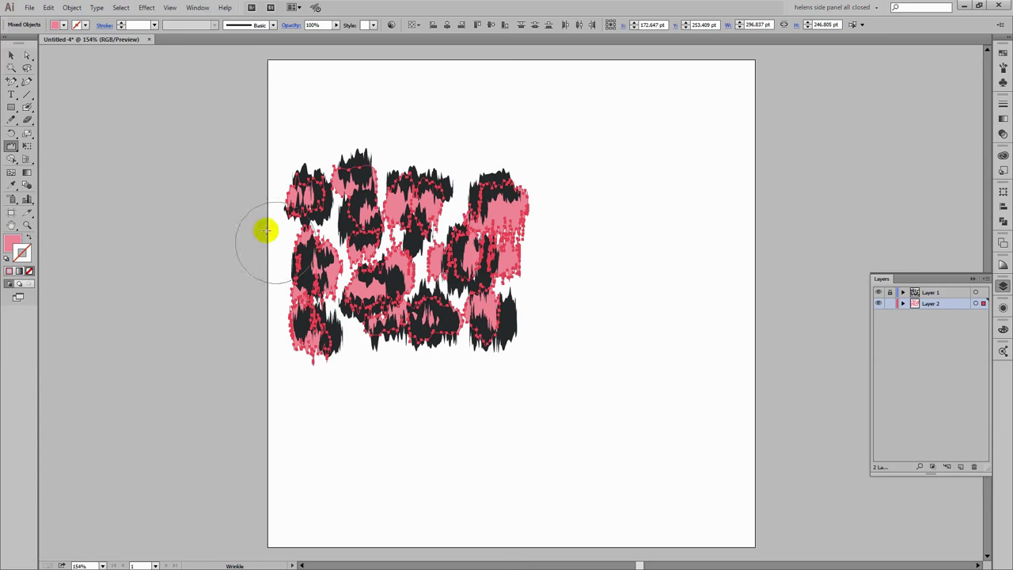
left_click(507, 538, "ctrl")
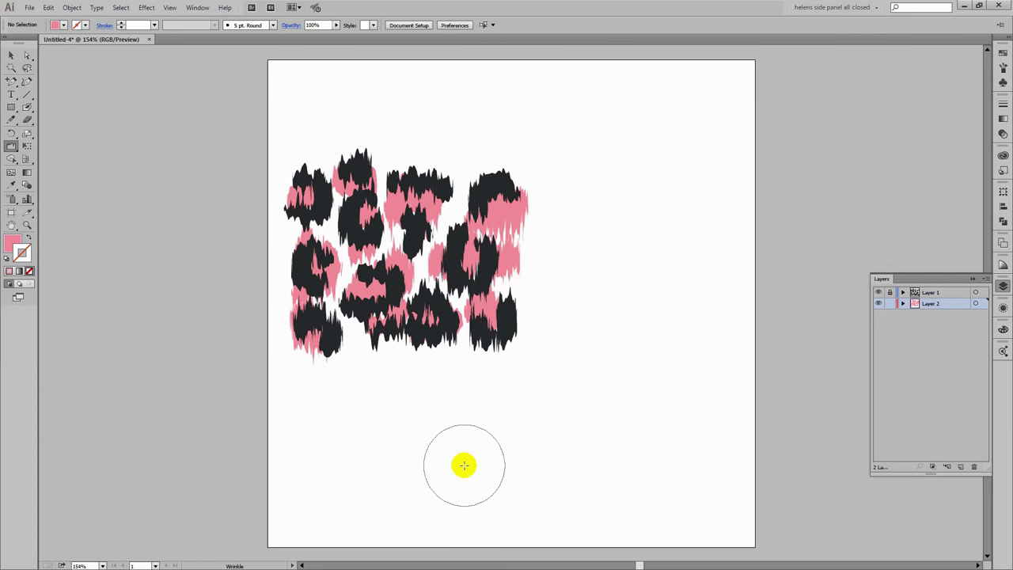
- Reposition the top-right, bottom-left and middle pink patches around the black spots
left_click(11, 54)
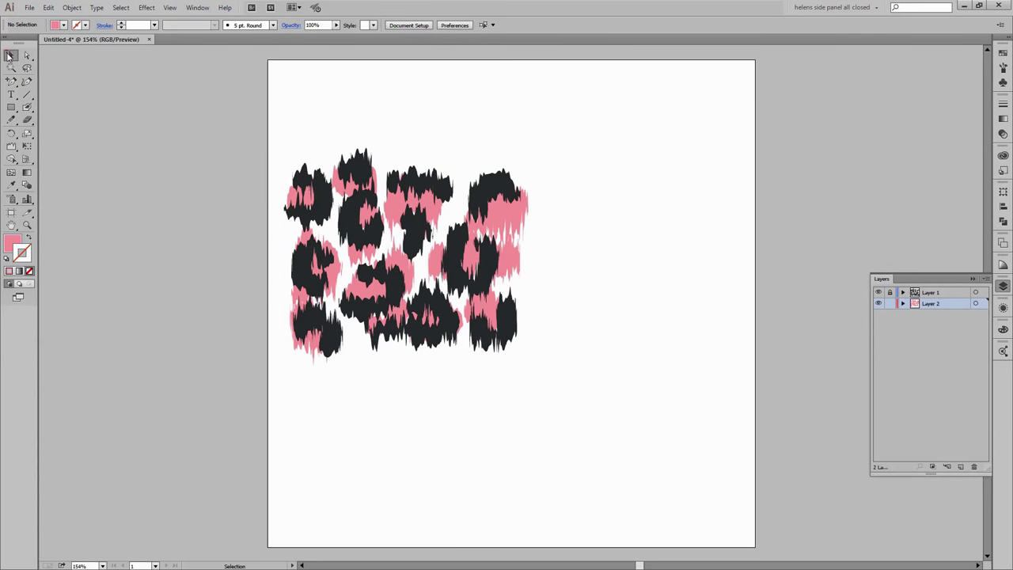
left_click_drag(503, 222, 502, 266)
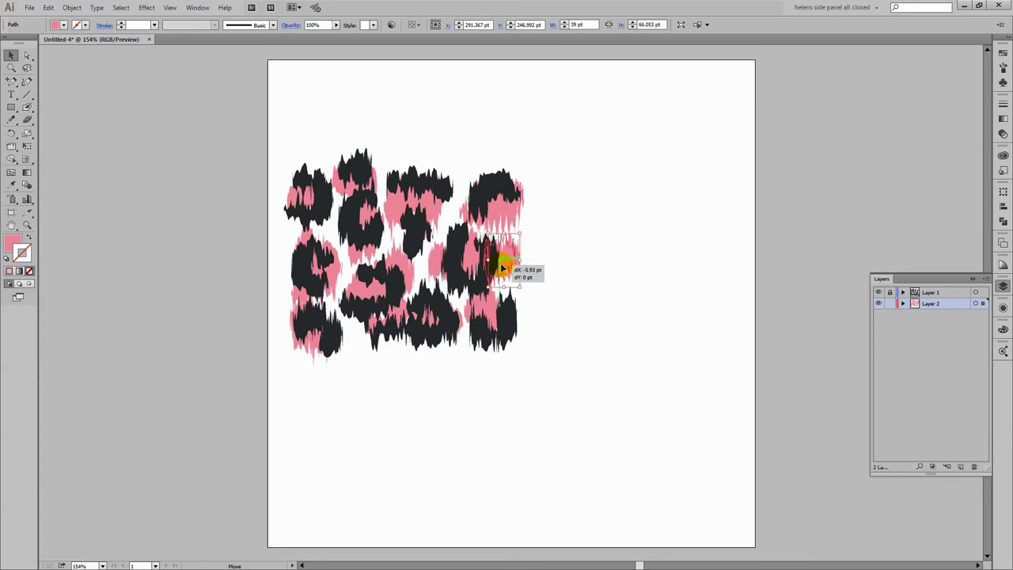
mouse_move(301, 341)
left_mouse_down()
mouse_move(328, 339)
mouse_move(319, 340)
left_mouse_up()
left_click_drag(360, 289, 481, 332)
left_click(549, 330)
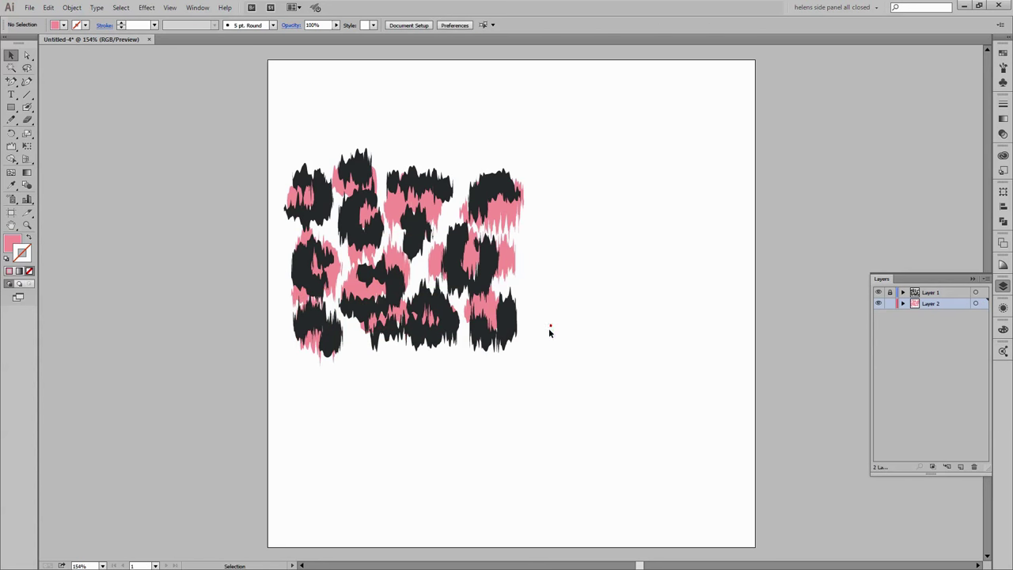
left_click(391, 213)
left_click(611, 314)
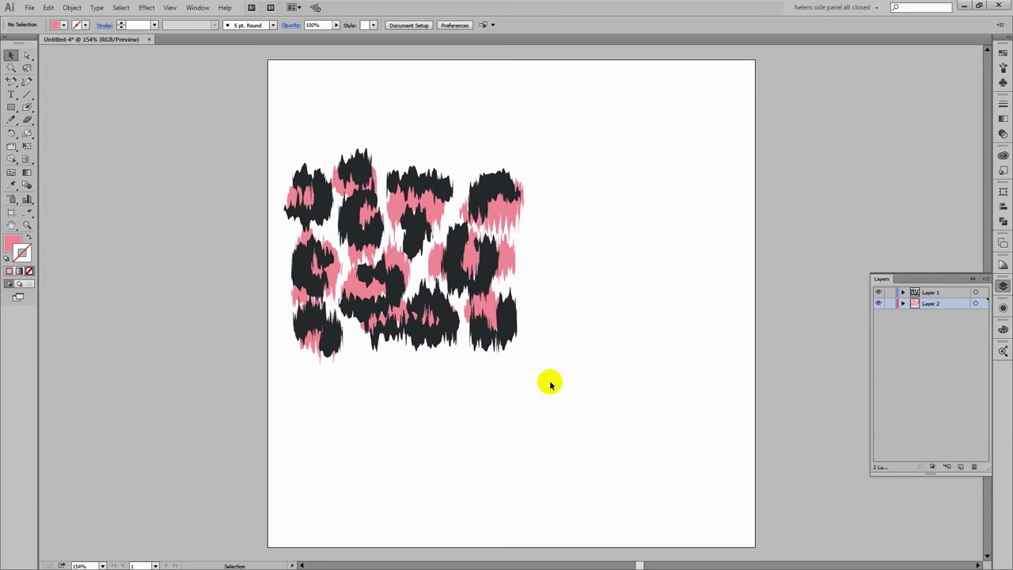
- Select all the pink and black leopard spots and make them into a new grid-tiled pattern swatch
left_click_drag(571, 408, 238, 91)
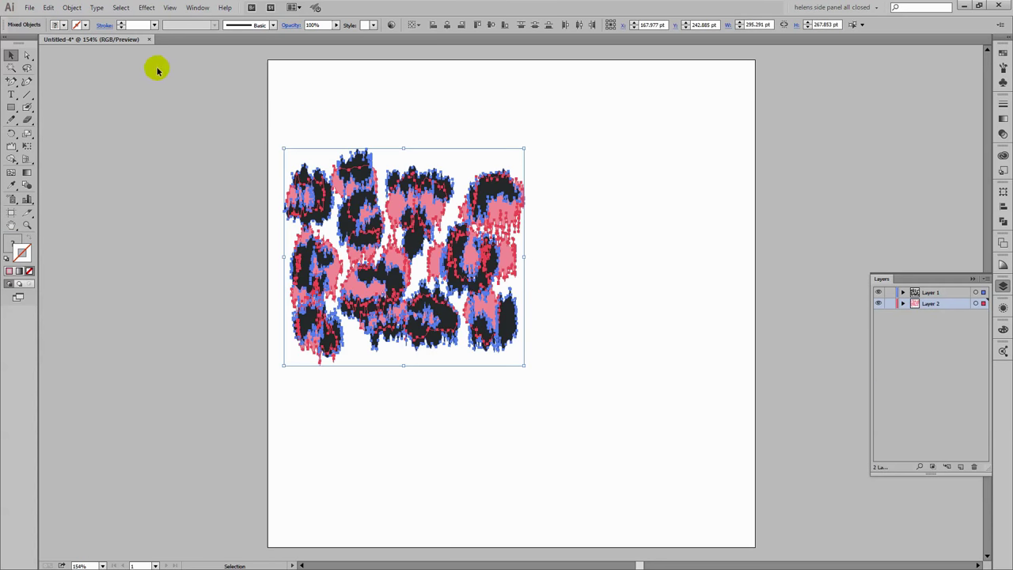
left_click(72, 8)
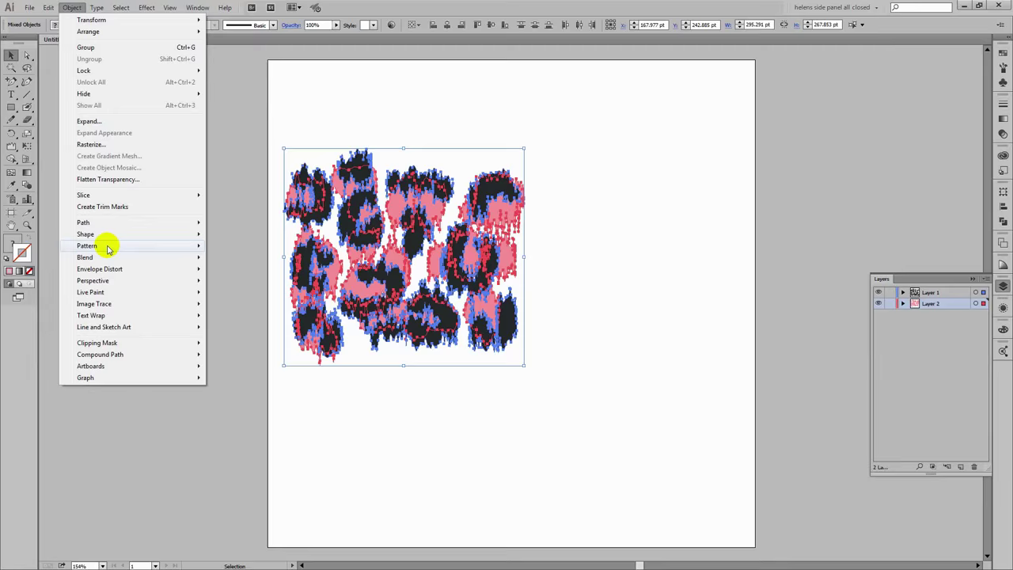
mouse_move(179, 248)
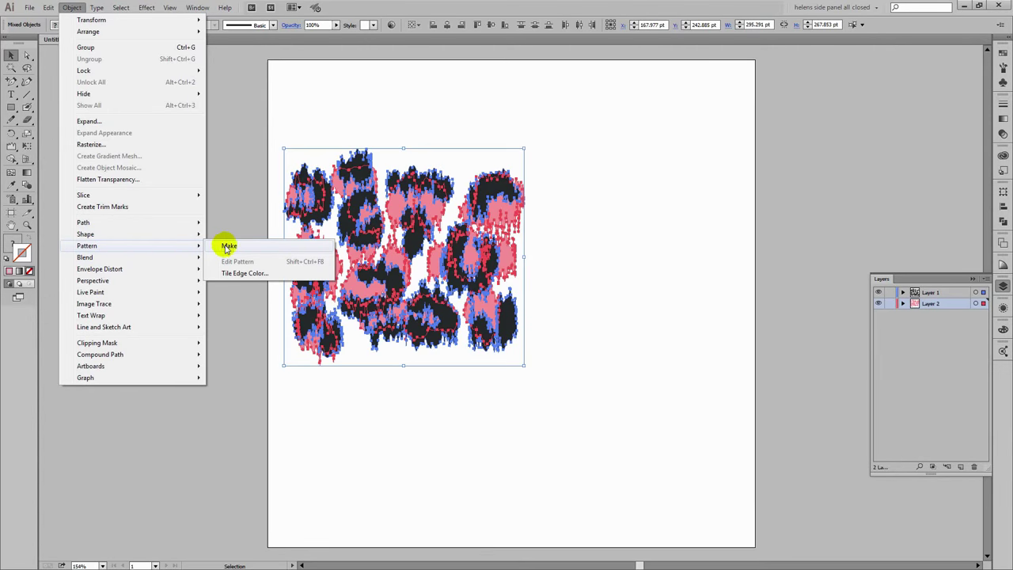
left_click(228, 247)
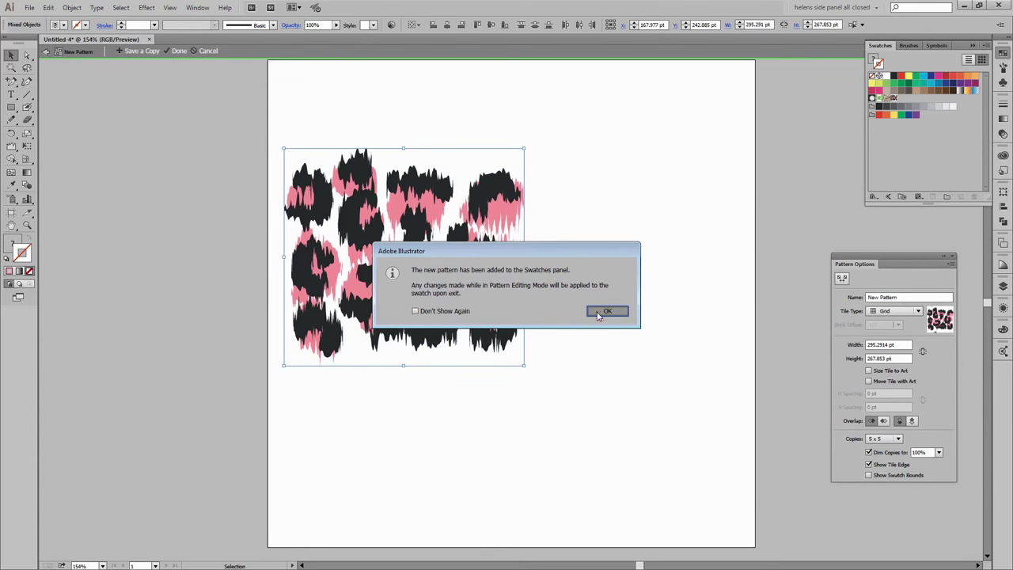
left_click(600, 313)
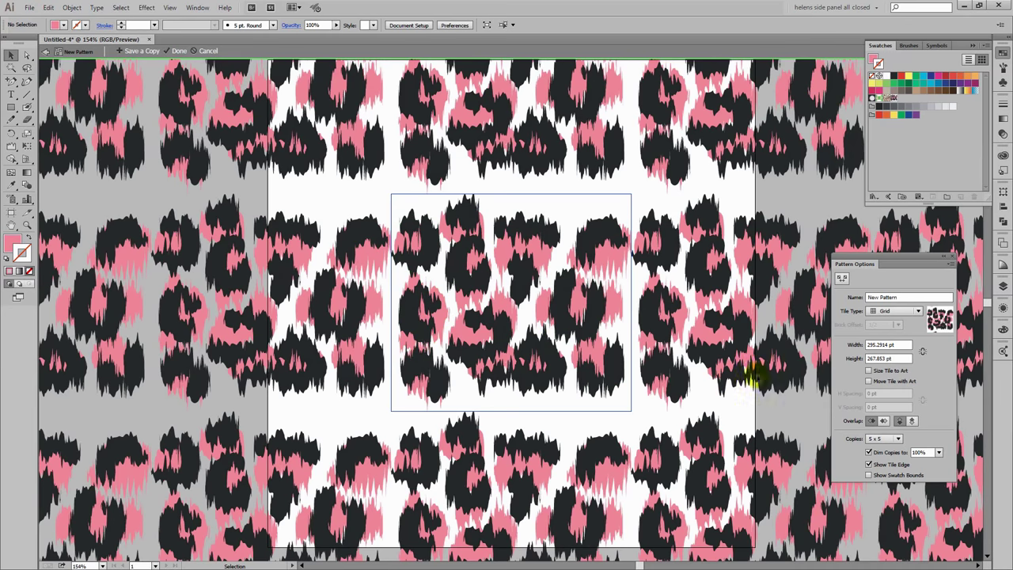
- Set the pattern tile type to Brick by Row with a 1/2 brick offset
left_click(916, 310)
left_click(913, 337)
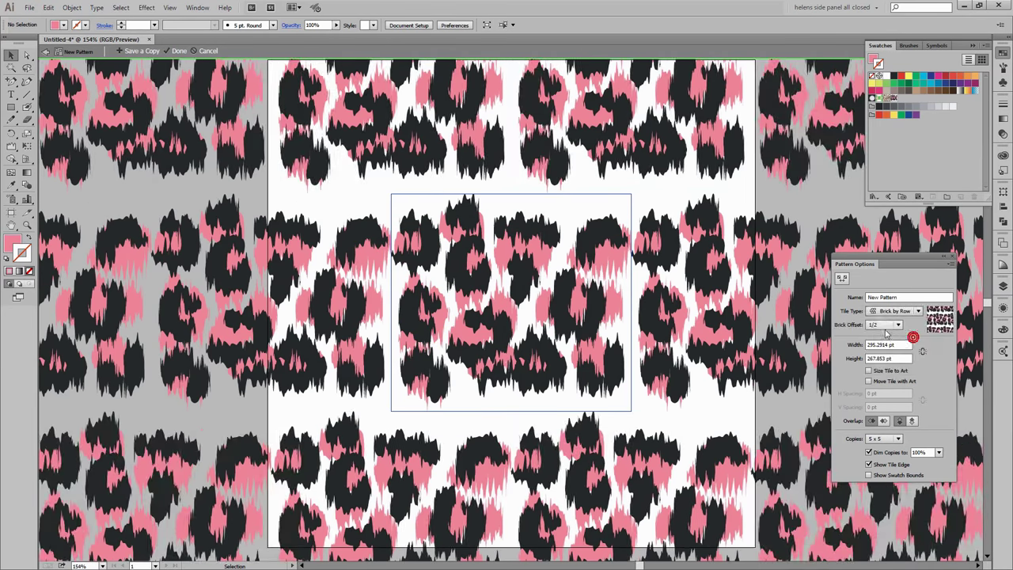
left_click(877, 327)
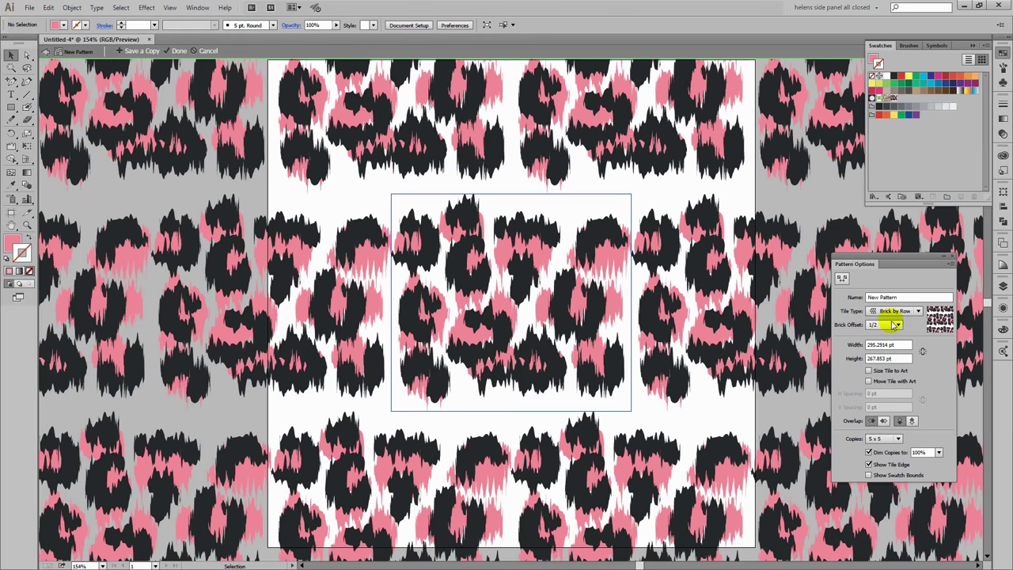
- Set the pattern tile size to 288 pt wide by 230 pt high
left_click(511, 366)
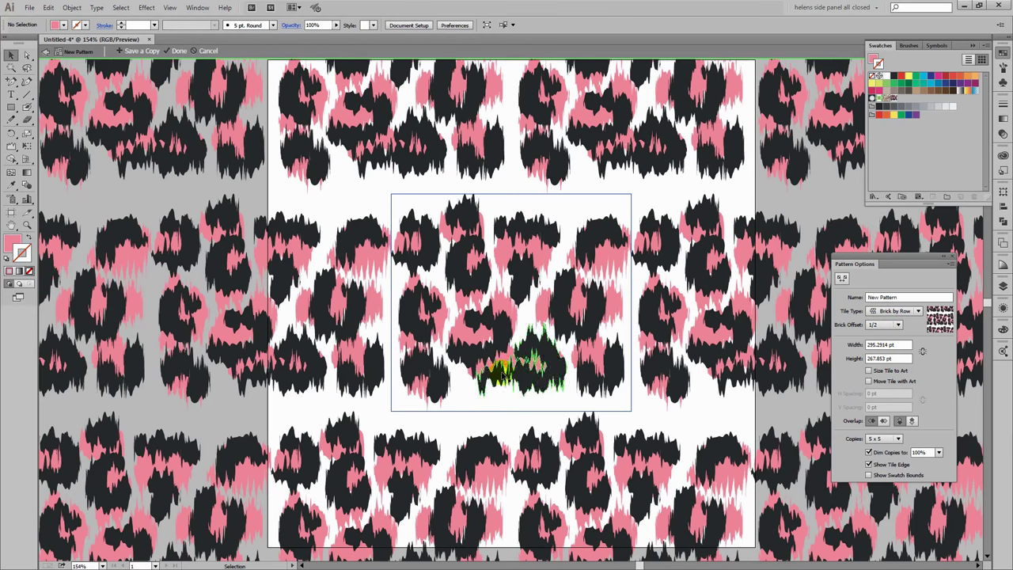
left_click(922, 353)
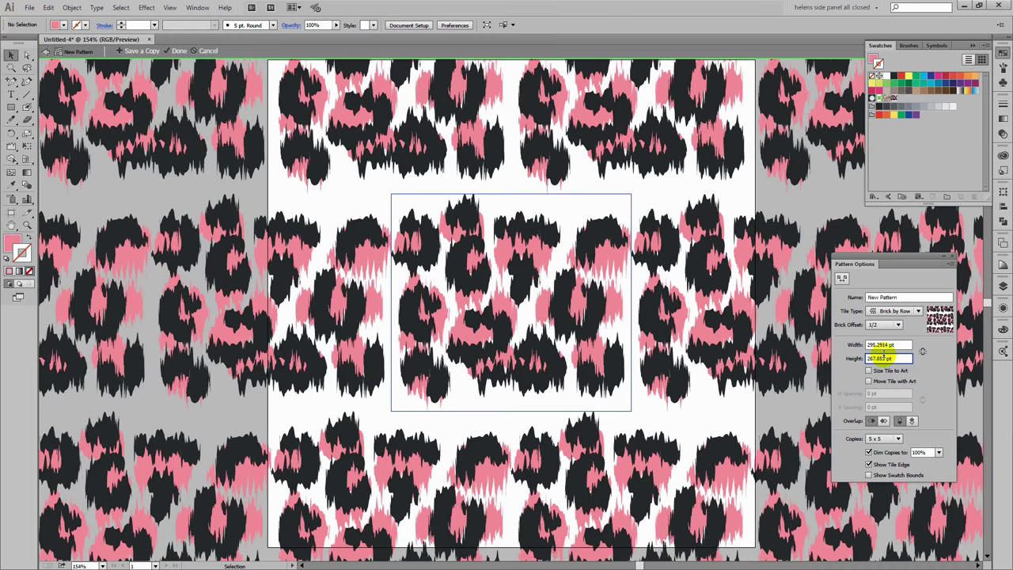
key("Return")
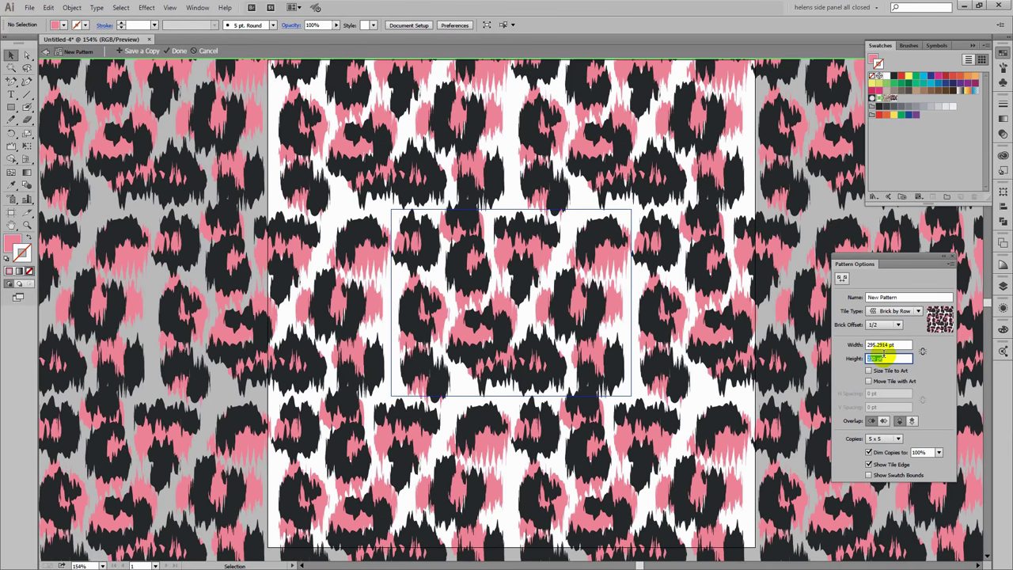
left_click(890, 346)
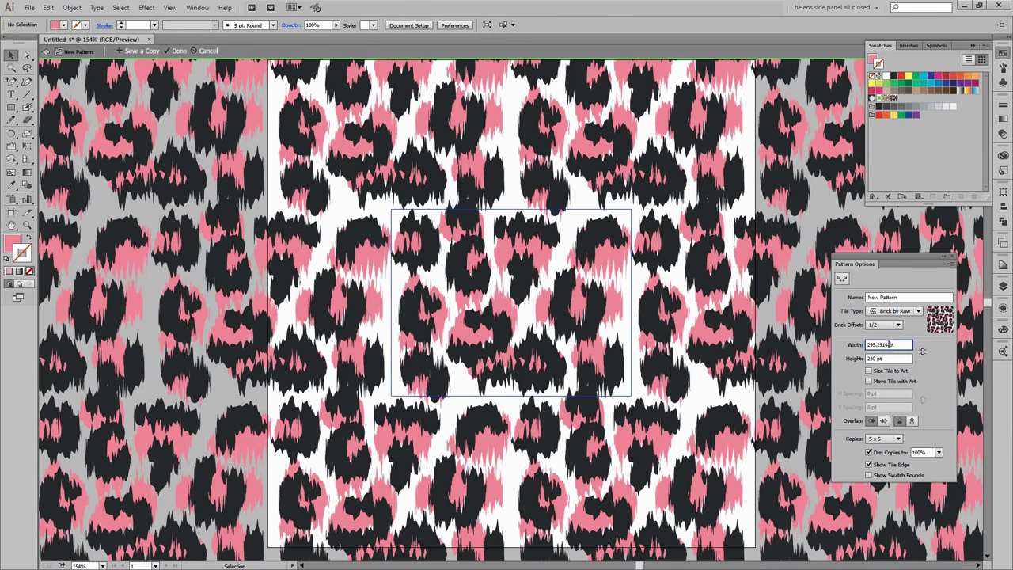
type("288")
key("Return")
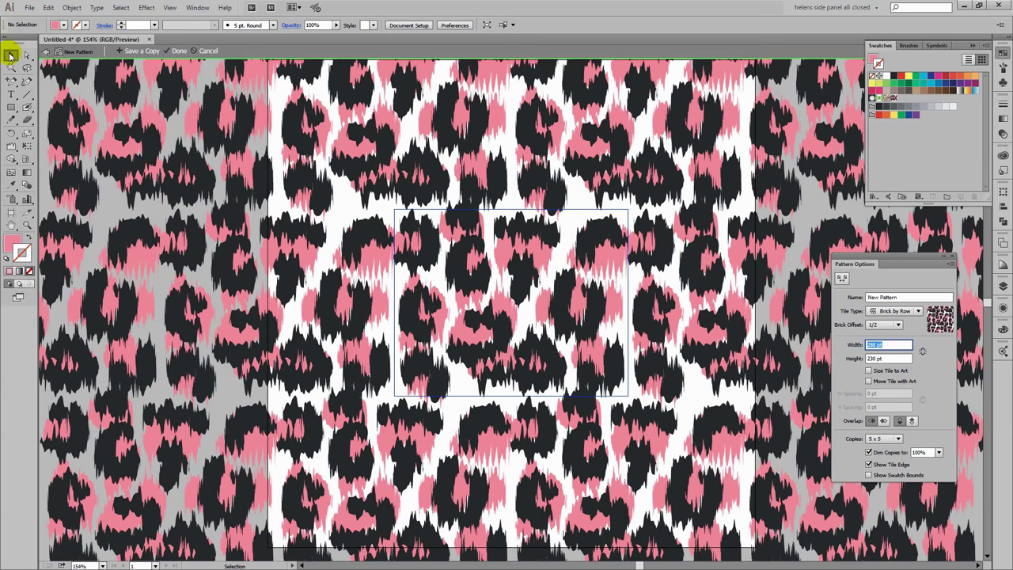
- Shift the bottom-left spot right, the spot above it left, and the upper-right spot up
left_click(421, 378)
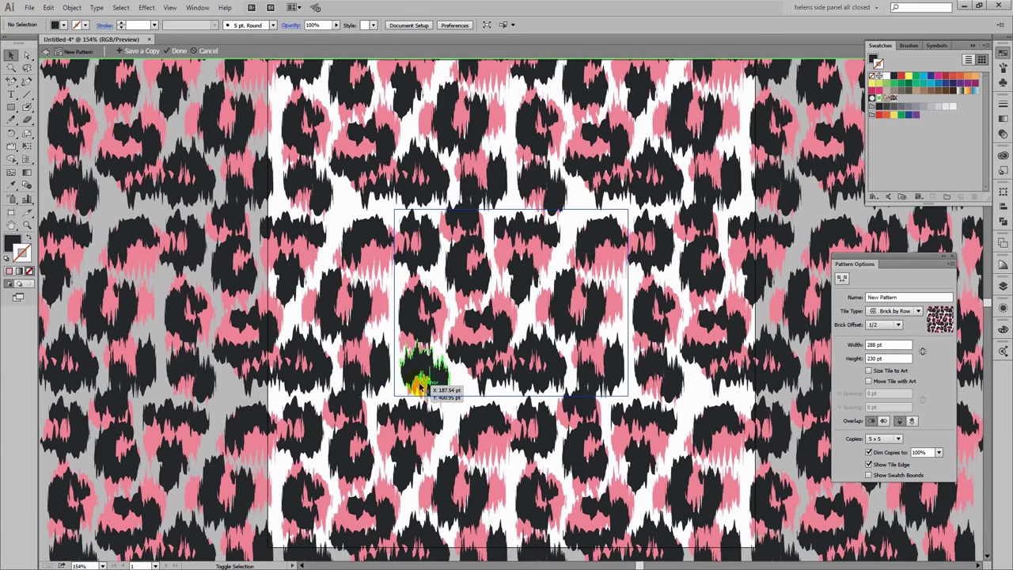
left_click(418, 384)
left_click_drag(418, 384, 463, 372)
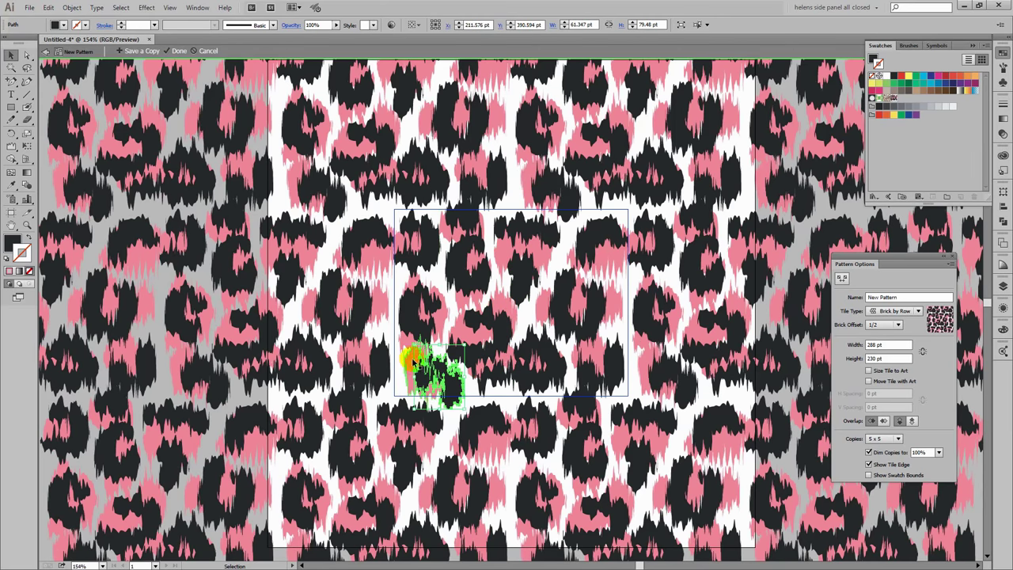
left_click_drag(409, 307, 404, 307)
left_click(419, 316)
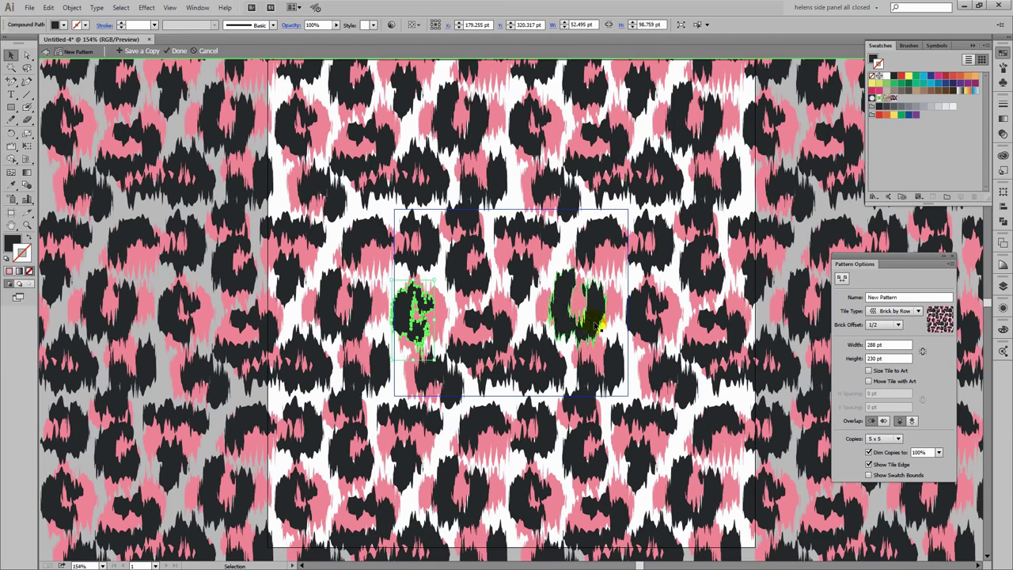
left_click_drag(601, 232, 606, 255)
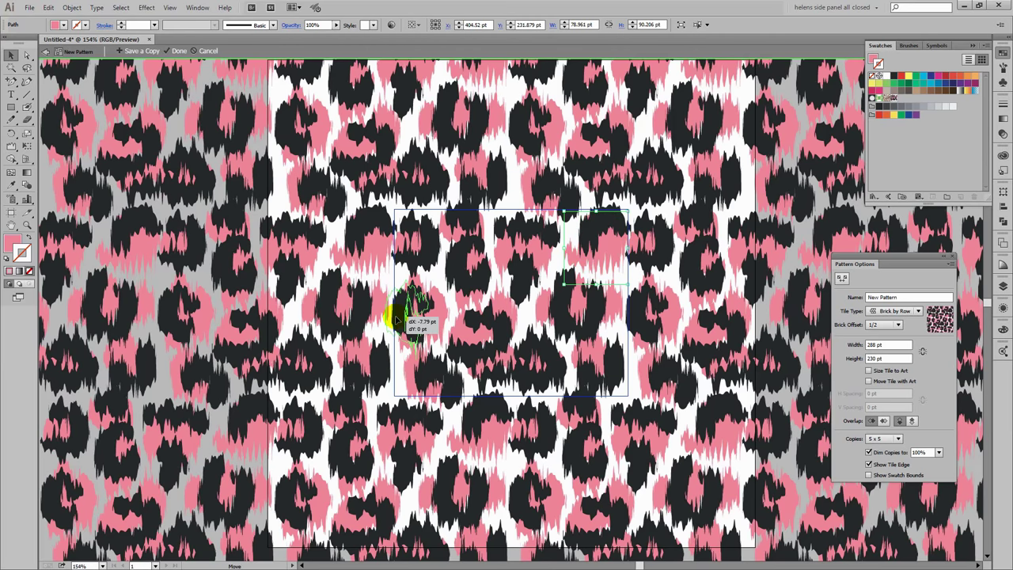
- Reposition the black spots, the upper-left spot and the lower spot toward the tile centre
left_click_drag(404, 320, 626, 380)
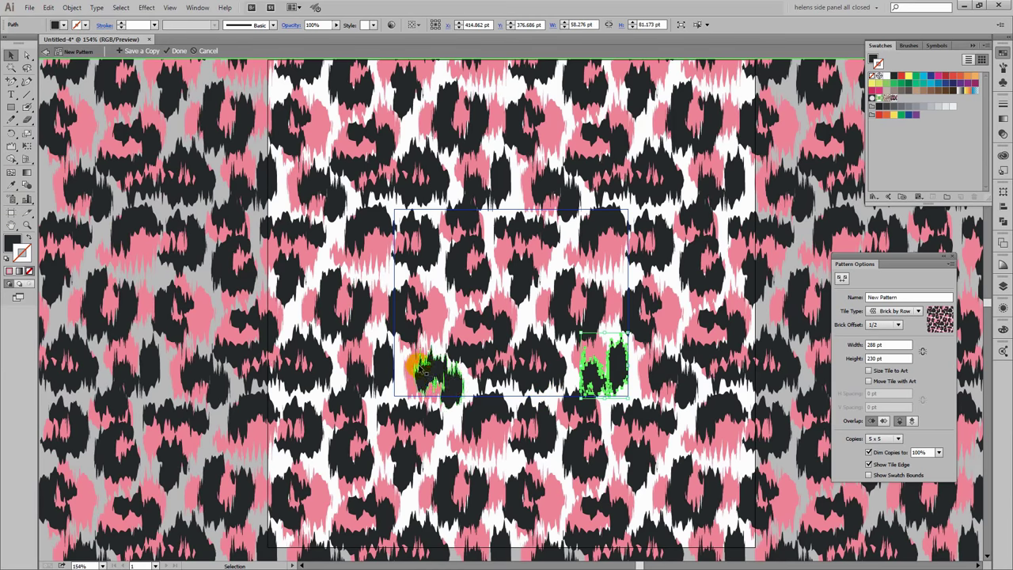
left_click_drag(558, 360, 232, 247)
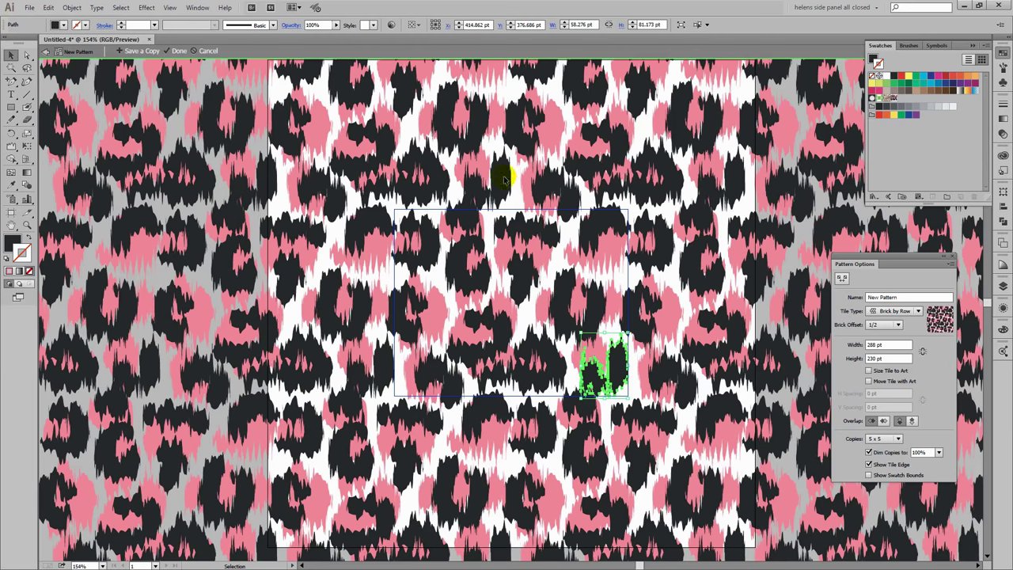
left_click(475, 255)
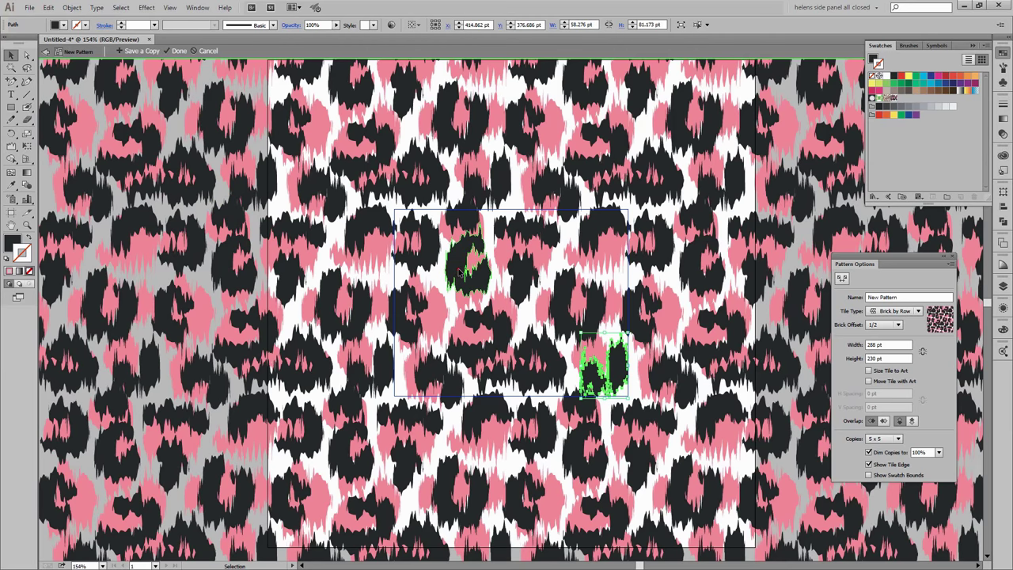
mouse_move(462, 272)
left_mouse_down()
mouse_move(452, 264)
mouse_move(475, 275)
left_mouse_up()
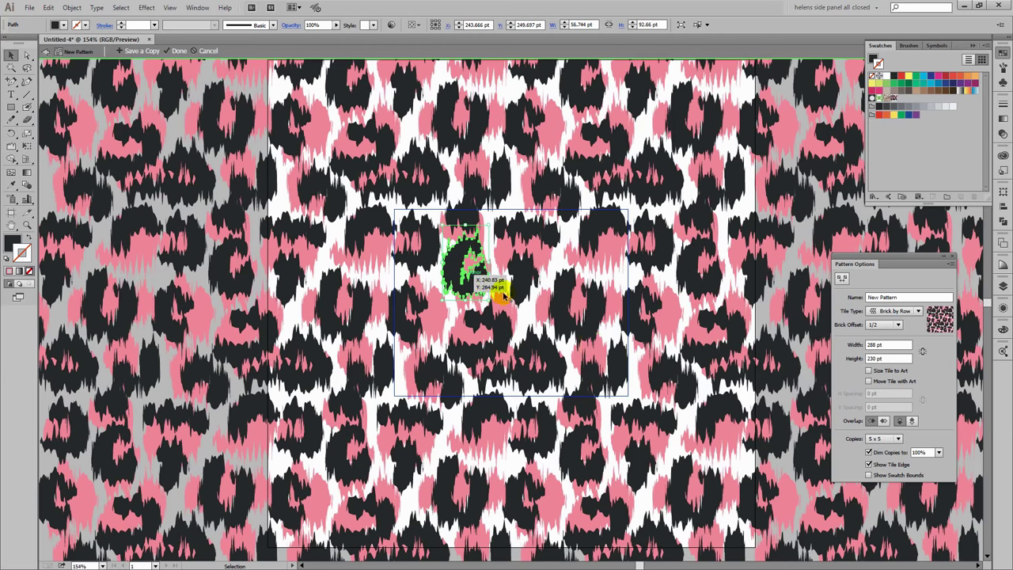
left_click(559, 374)
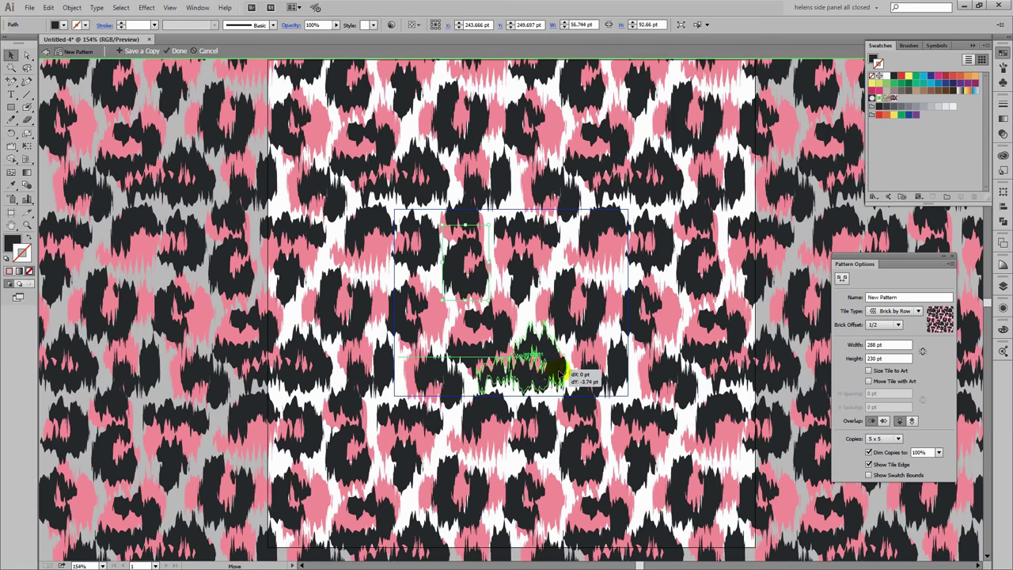
left_click(480, 385)
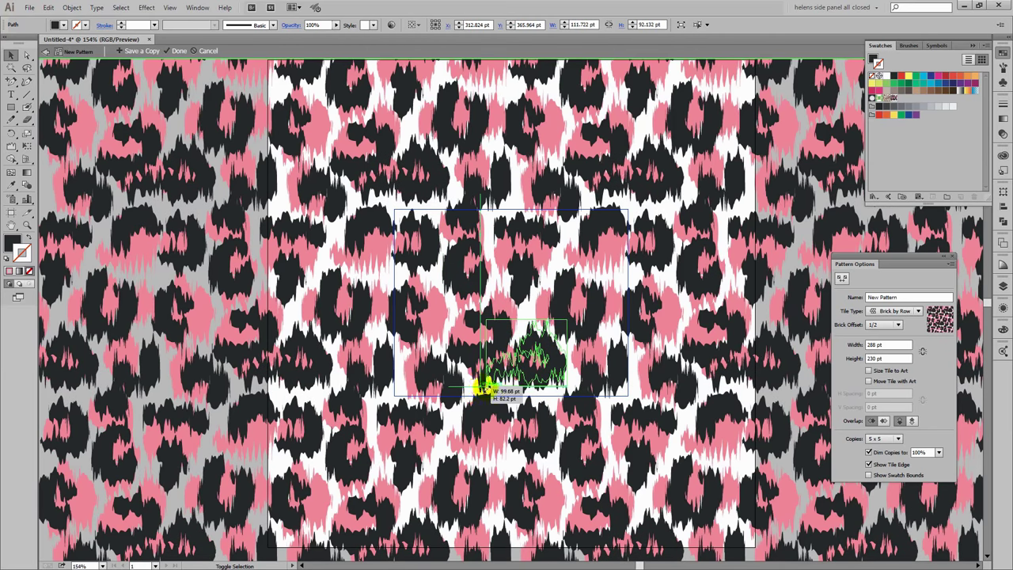
left_click_drag(537, 373, 539, 379)
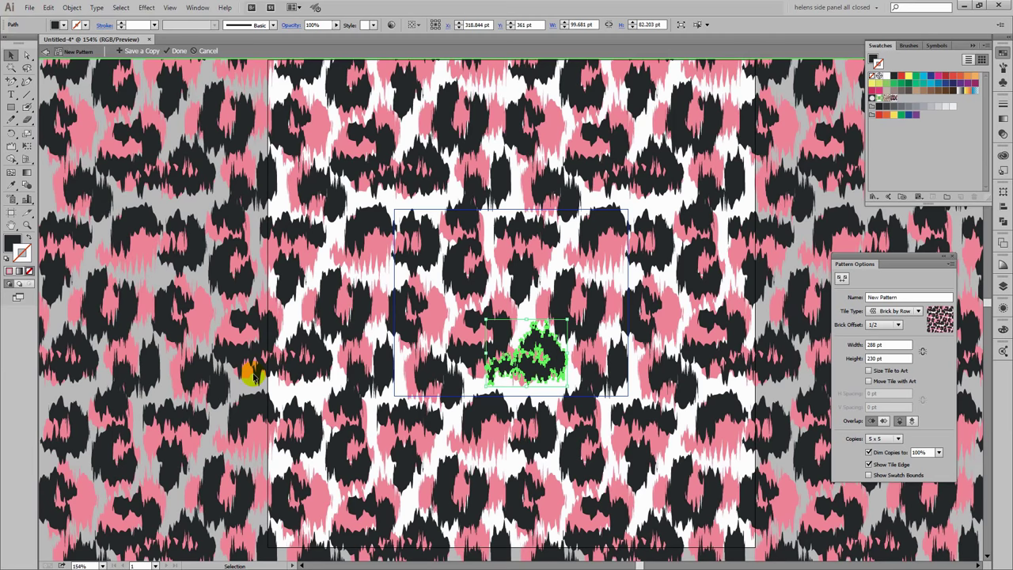
left_click_drag(492, 350, 459, 351)
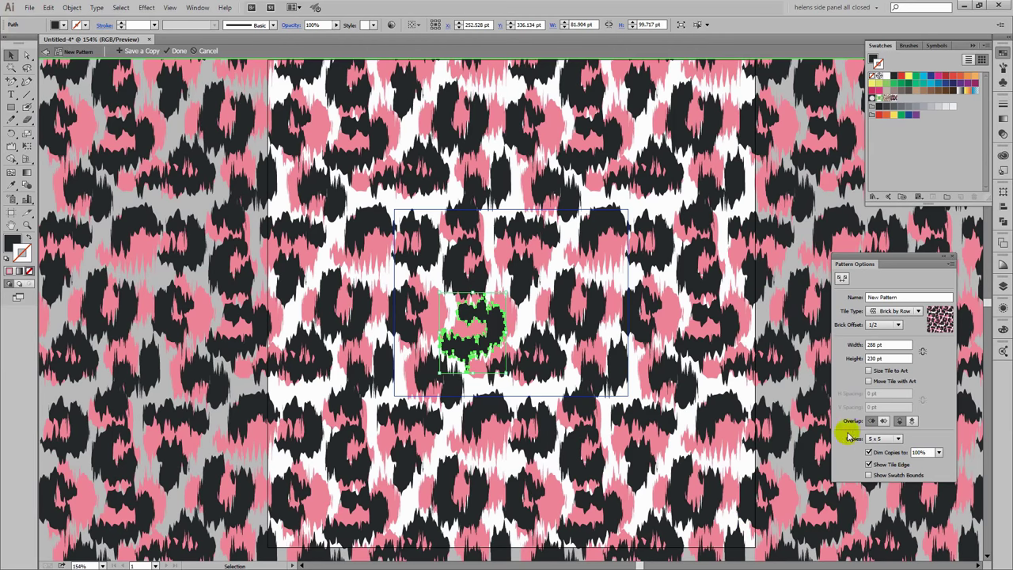
- Preview 5 x 7 tile copies, nudge the central spot up and left, then deselect
left_click(899, 440)
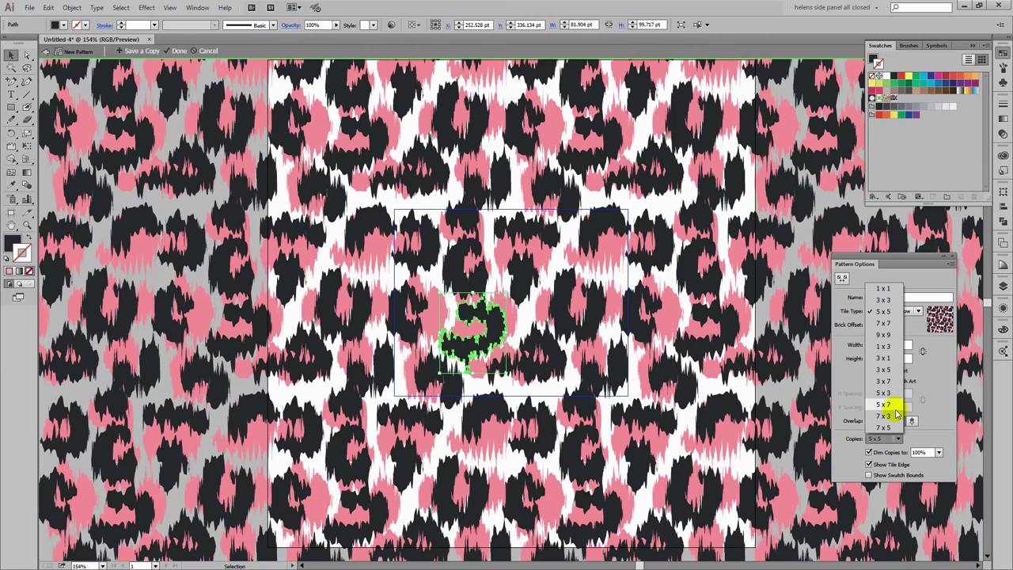
left_click(896, 406)
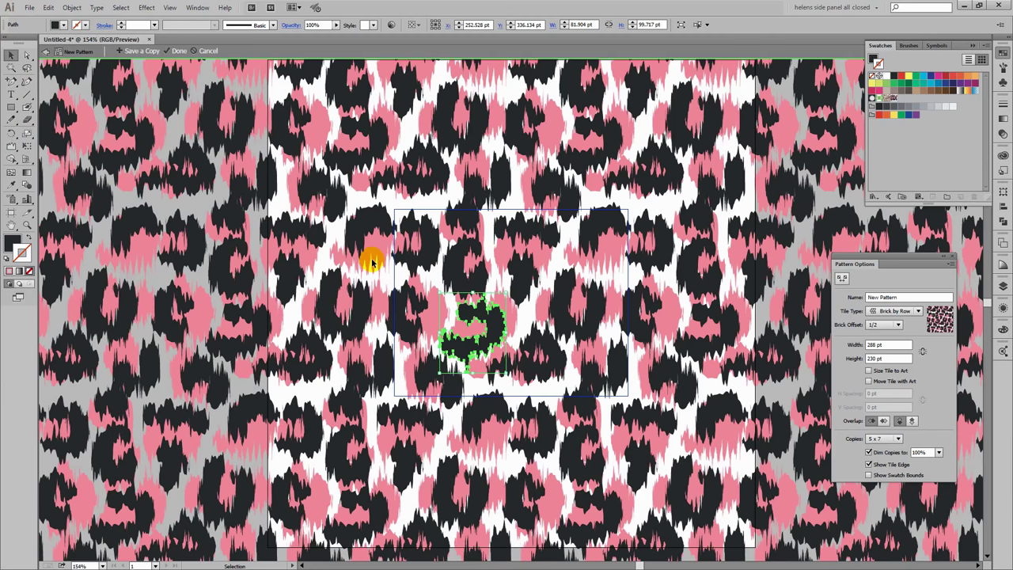
left_click_drag(468, 313, 423, 289)
key("ctrl+shift+a")
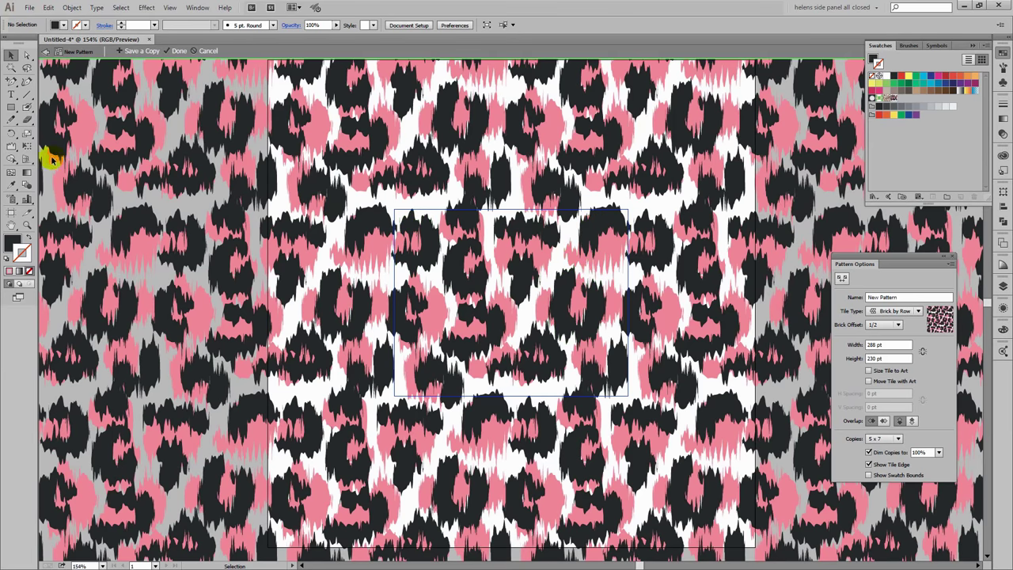
- With a grey fill, paint Blob Brush blobs into empty areas and edges of the tile
left_click(28, 238)
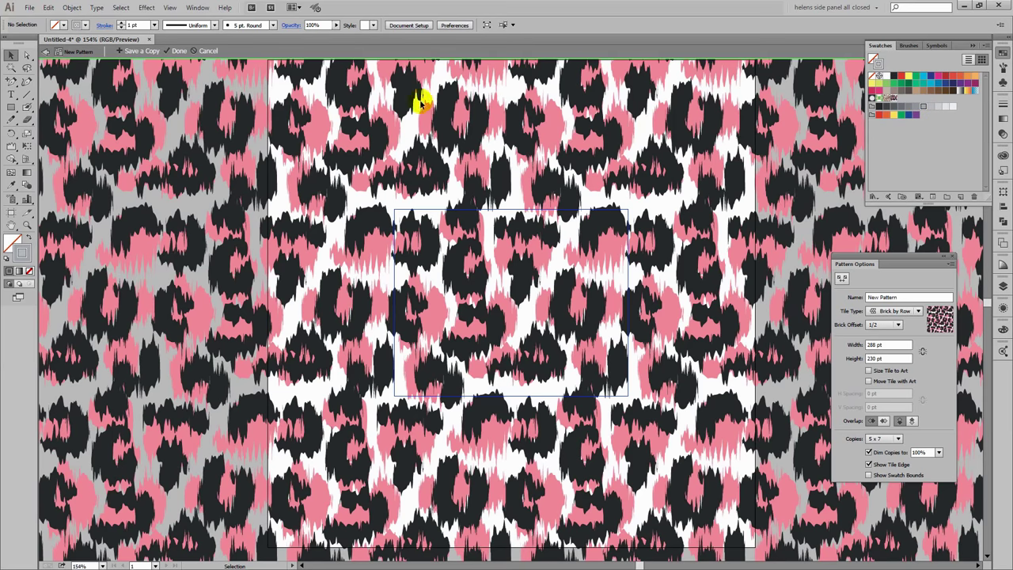
left_click(26, 106)
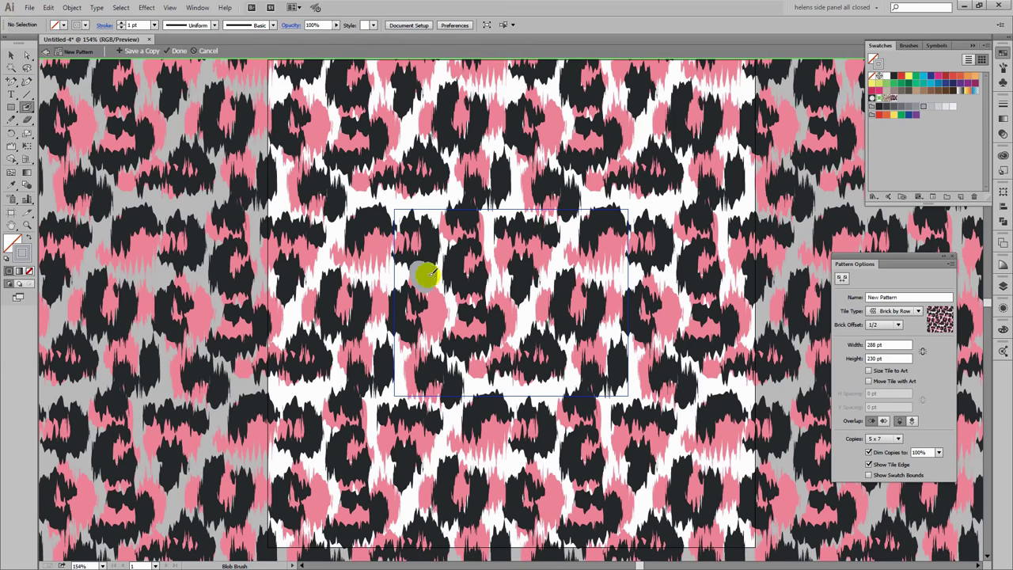
mouse_move(432, 272)
left_mouse_down()
mouse_move(448, 241)
mouse_move(453, 262)
mouse_move(437, 276)
mouse_move(454, 306)
mouse_move(434, 343)
left_mouse_up()
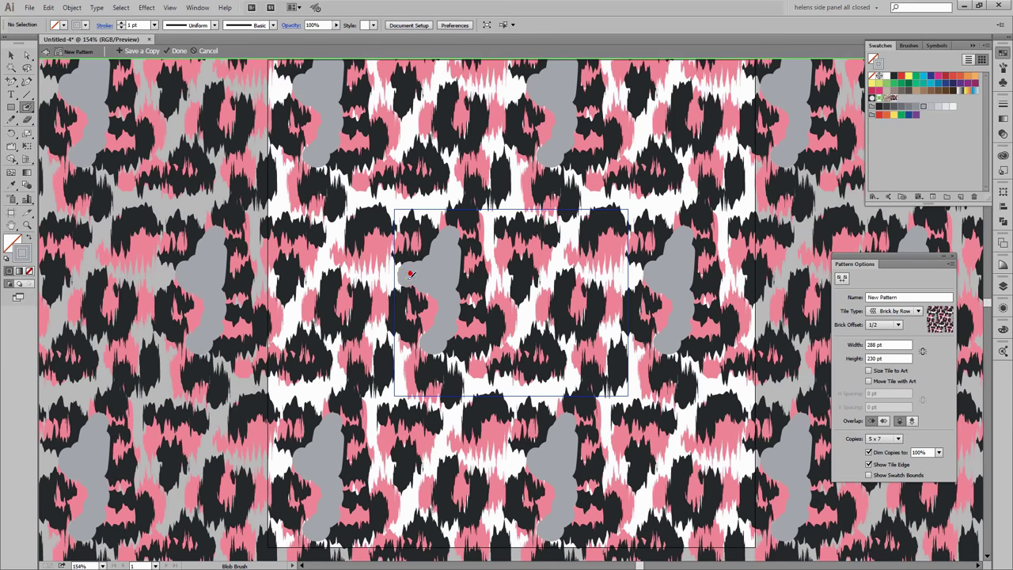
left_click_drag(402, 277, 414, 274)
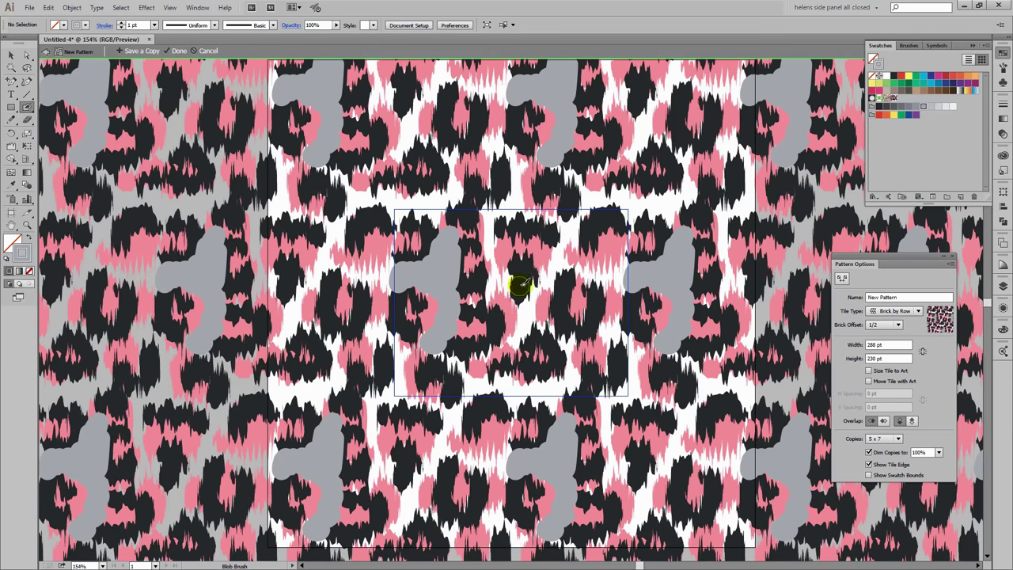
mouse_move(507, 283)
left_mouse_down()
mouse_move(520, 319)
mouse_move(535, 301)
mouse_move(514, 335)
mouse_move(561, 258)
mouse_move(535, 260)
mouse_move(548, 274)
mouse_move(555, 266)
mouse_move(567, 208)
mouse_move(581, 221)
mouse_move(590, 213)
mouse_move(578, 212)
mouse_move(616, 223)
mouse_move(593, 218)
mouse_move(593, 262)
left_mouse_up()
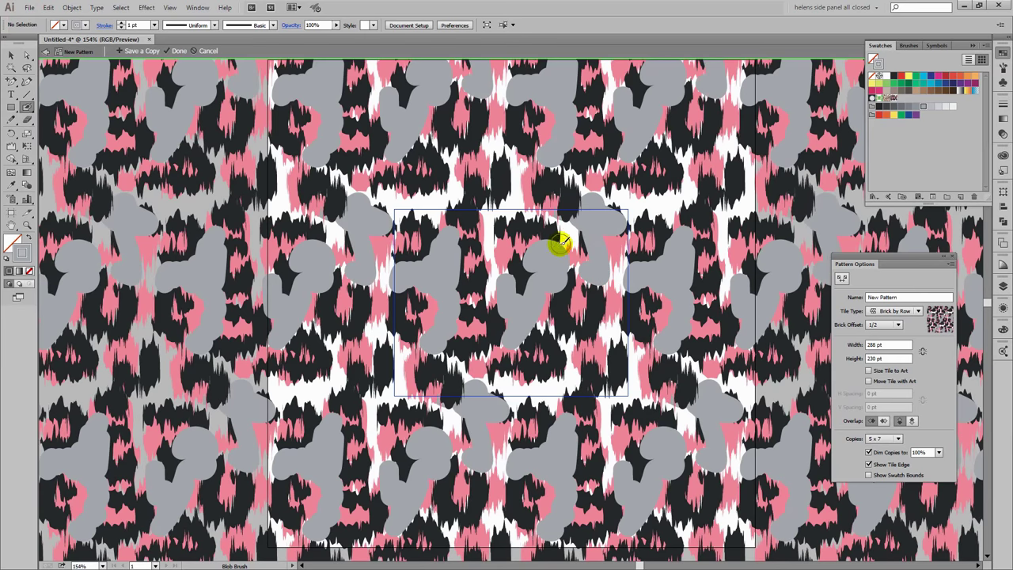
left_click(388, 252)
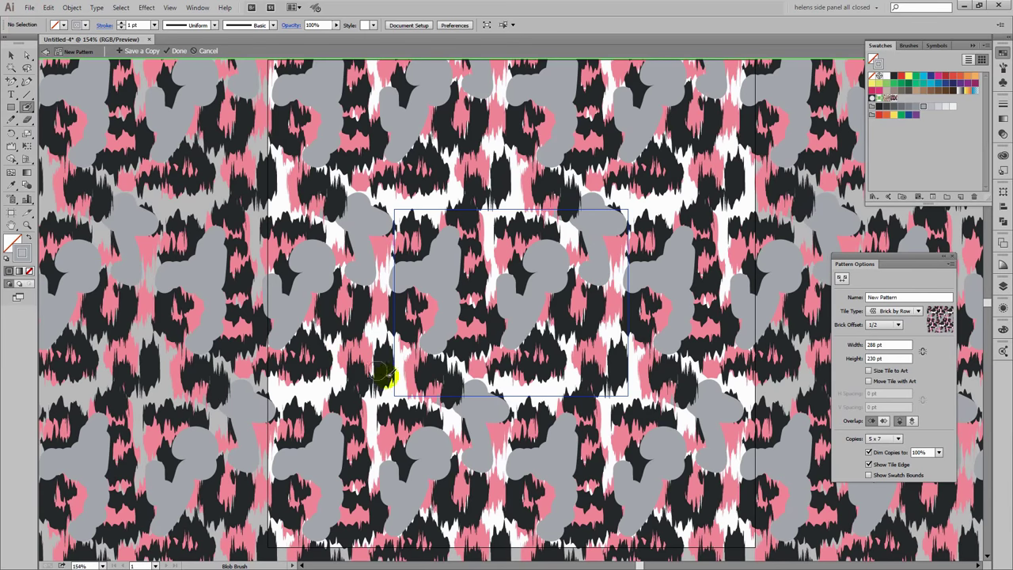
mouse_move(395, 380)
left_mouse_down()
mouse_move(413, 356)
mouse_move(442, 373)
left_mouse_up()
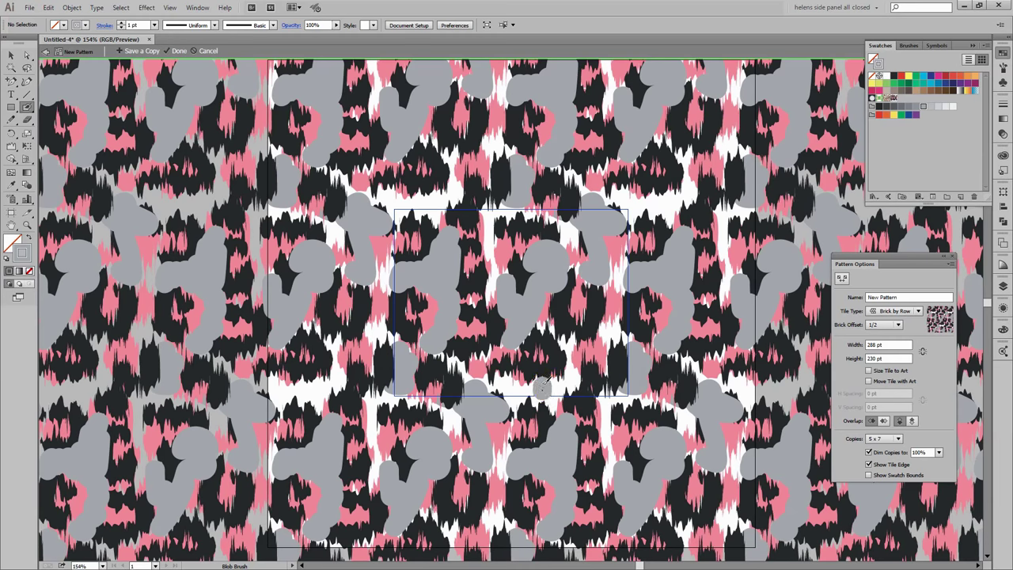
mouse_move(542, 385)
left_mouse_down()
mouse_move(578, 393)
mouse_move(559, 366)
mouse_move(571, 370)
mouse_move(551, 364)
mouse_move(543, 402)
left_mouse_up()
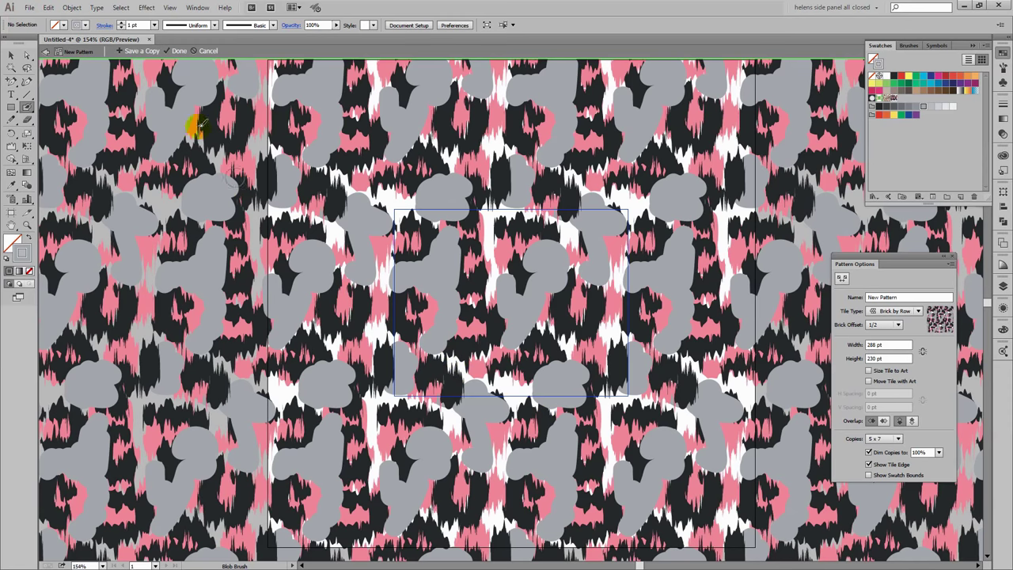
- Select the six grey blobs in the pattern tile
left_click(11, 55)
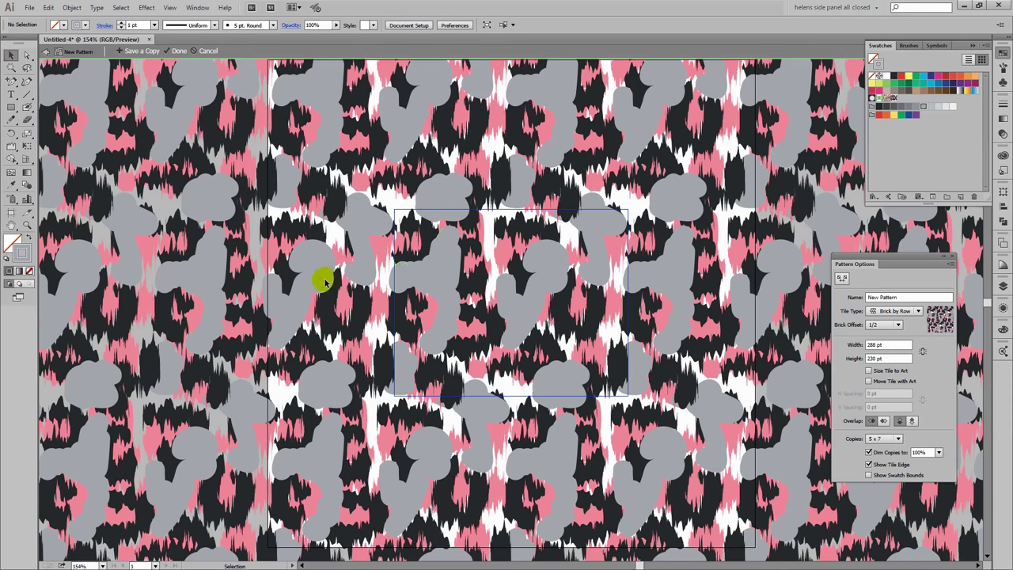
left_click(419, 279)
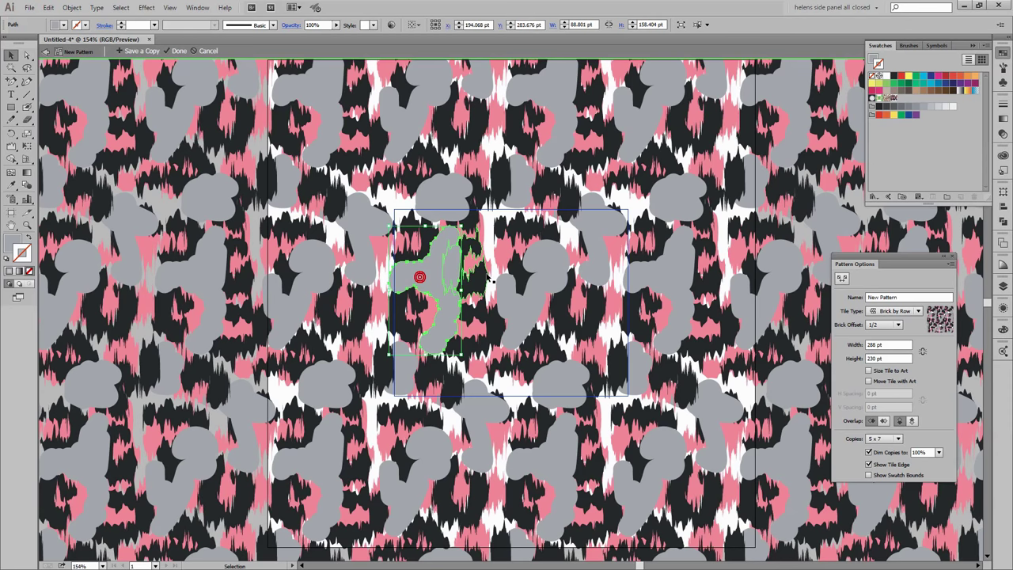
left_click(554, 267, "shift")
left_click(596, 264, "shift")
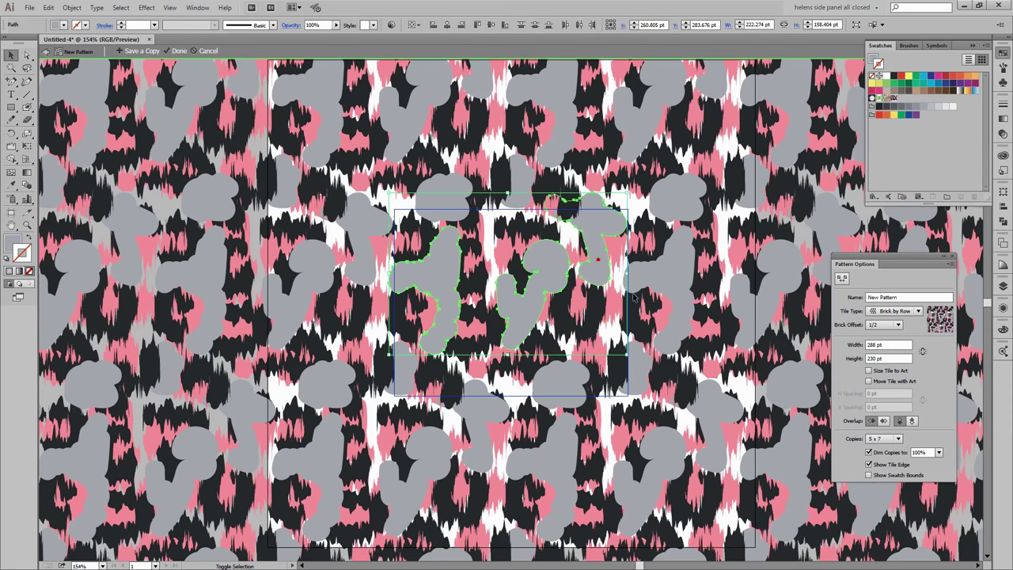
left_click(574, 370, "shift")
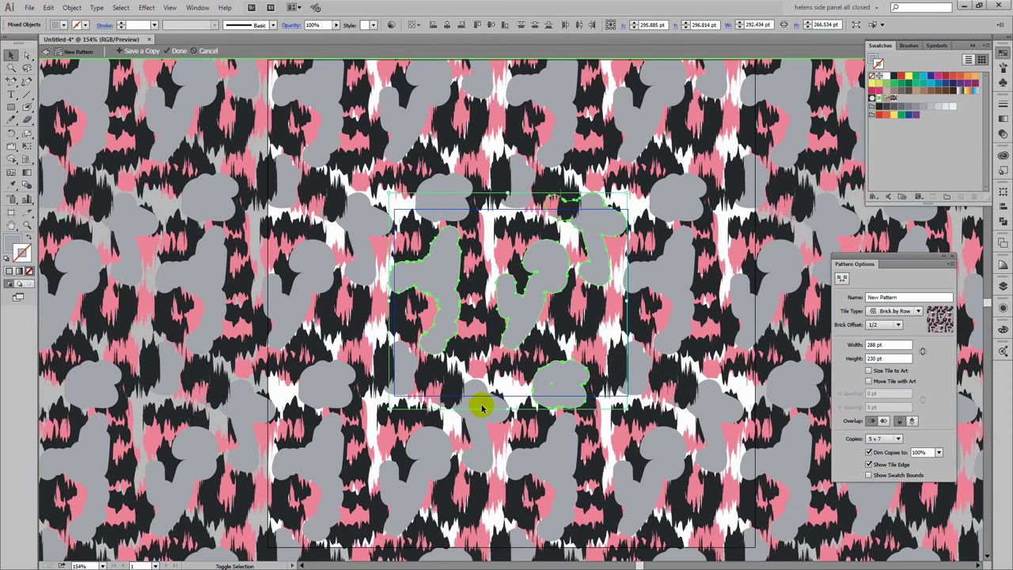
left_click(407, 357, "shift")
left_click(449, 215, "shift")
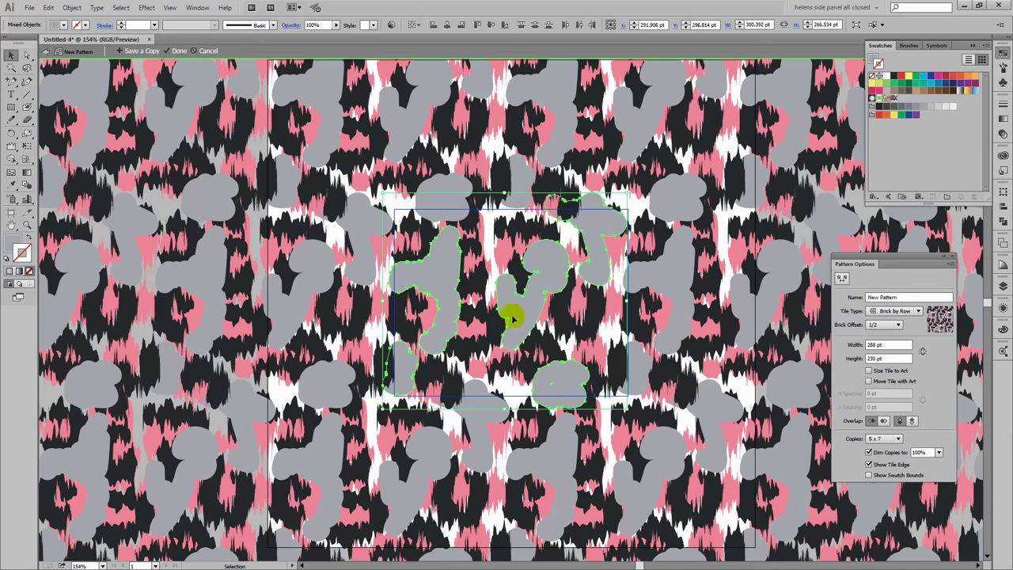
- Distort the selected grey blobs with the Wrinkle tool to give them jagged edges
left_click(10, 148)
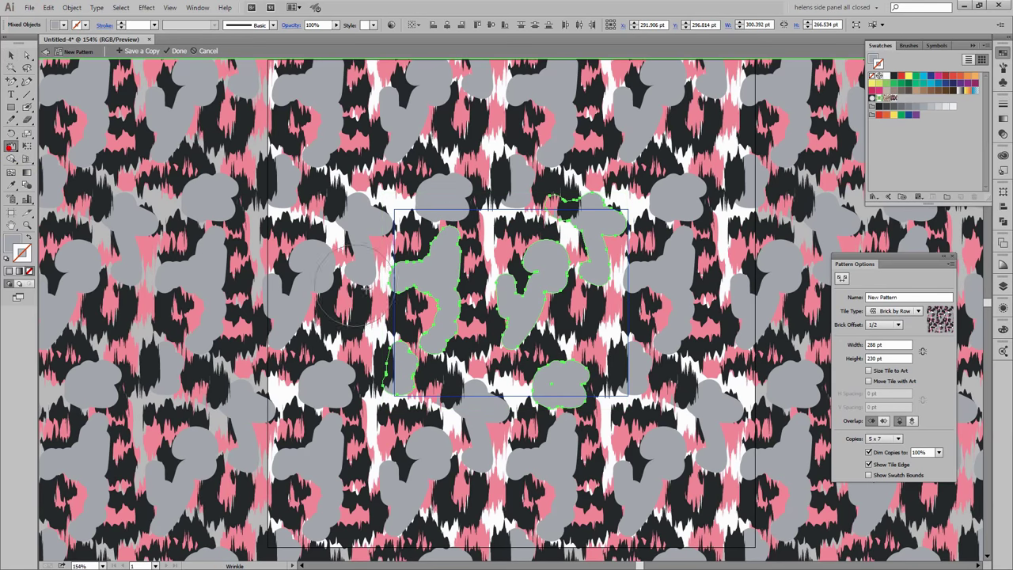
left_click(418, 273)
mouse_move(434, 261)
left_mouse_down()
mouse_move(445, 353)
mouse_move(436, 344)
mouse_move(395, 356)
mouse_move(413, 321)
mouse_move(398, 353)
mouse_move(395, 415)
mouse_move(404, 375)
mouse_move(494, 312)
mouse_move(502, 265)
mouse_move(501, 324)
left_mouse_up()
key("ctrl+z")
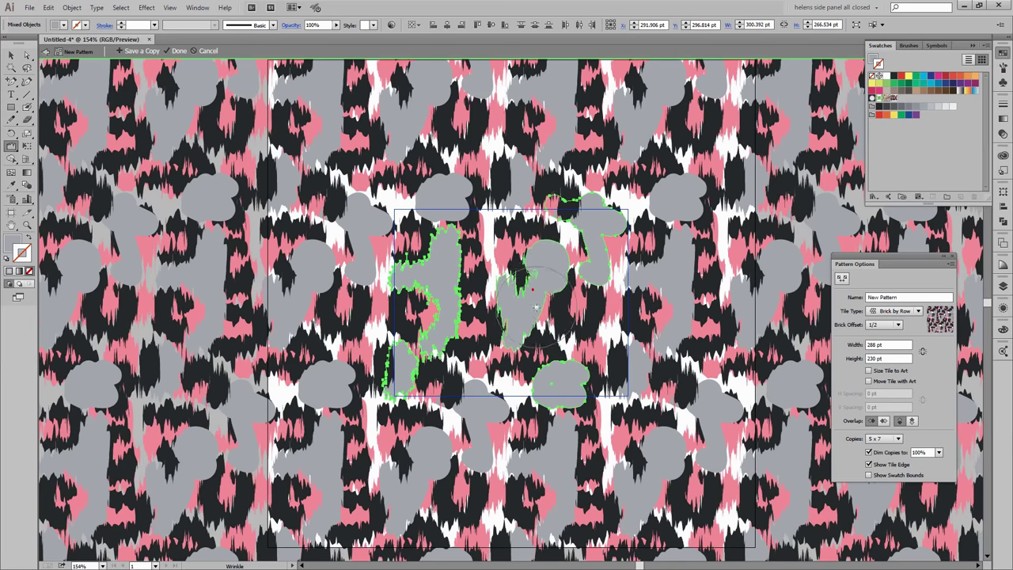
mouse_move(523, 285)
left_mouse_down()
mouse_move(549, 255)
mouse_move(507, 285)
mouse_move(577, 265)
mouse_move(594, 285)
mouse_move(606, 228)
mouse_move(589, 214)
mouse_move(610, 216)
mouse_move(599, 361)
mouse_move(582, 325)
mouse_move(555, 372)
mouse_move(529, 388)
mouse_move(546, 378)
mouse_move(573, 393)
mouse_move(399, 368)
mouse_move(431, 299)
mouse_move(448, 336)
mouse_move(480, 289)
mouse_move(506, 281)
mouse_move(507, 345)
mouse_move(486, 313)
mouse_move(515, 293)
mouse_move(519, 274)
mouse_move(492, 245)
mouse_move(572, 227)
mouse_move(578, 297)
mouse_move(388, 283)
mouse_move(88, 102)
left_mouse_up()
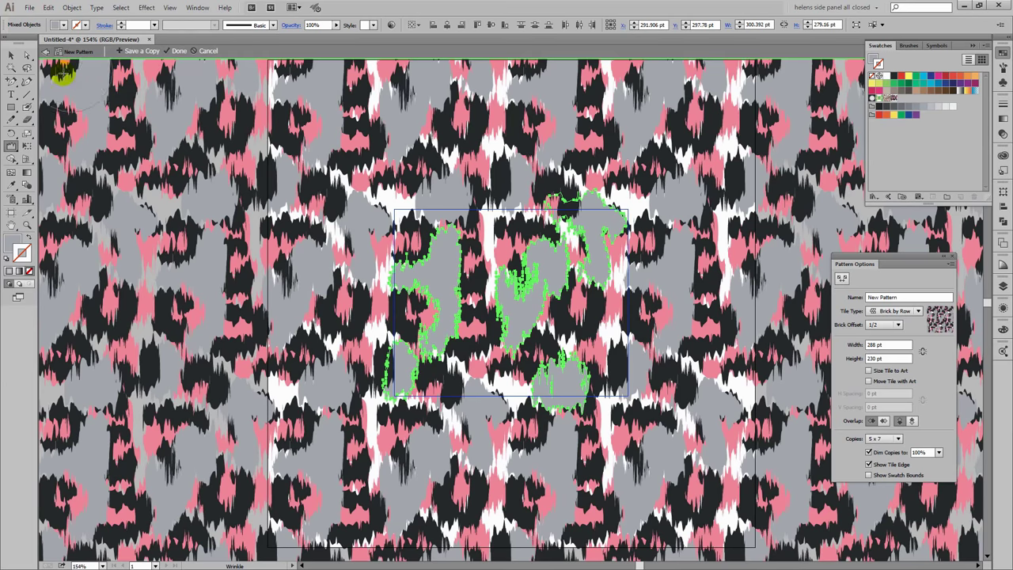
- Send the wrinkled grey blobs to the back behind the spots, then deselect
left_click(12, 56)
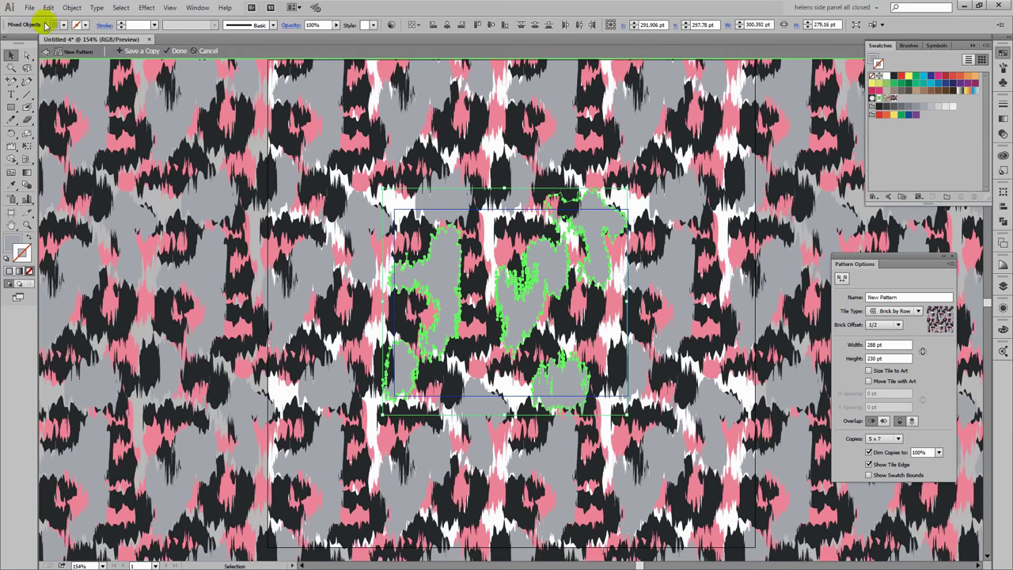
left_click(63, 8)
mouse_move(86, 31)
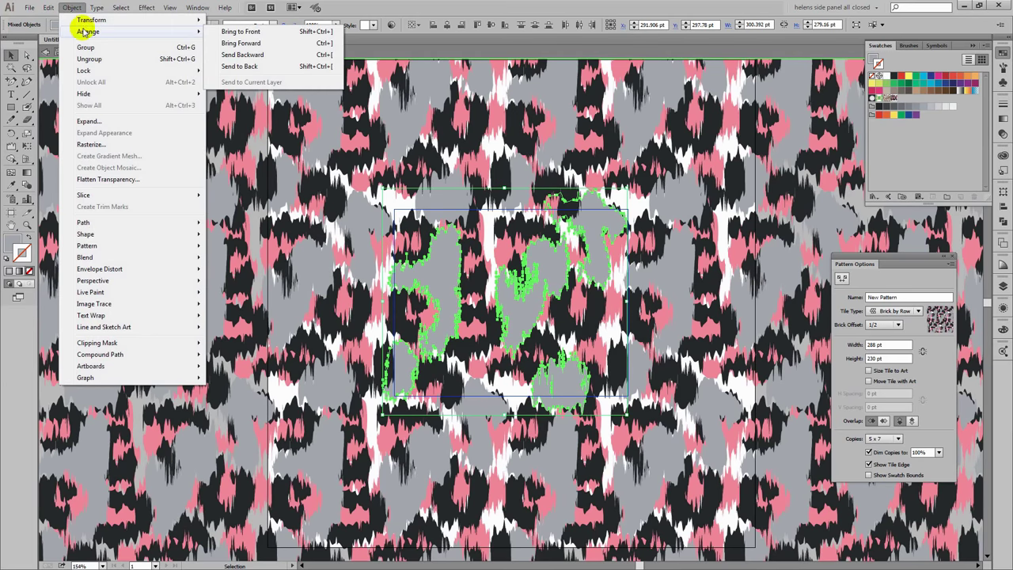
left_click(241, 66)
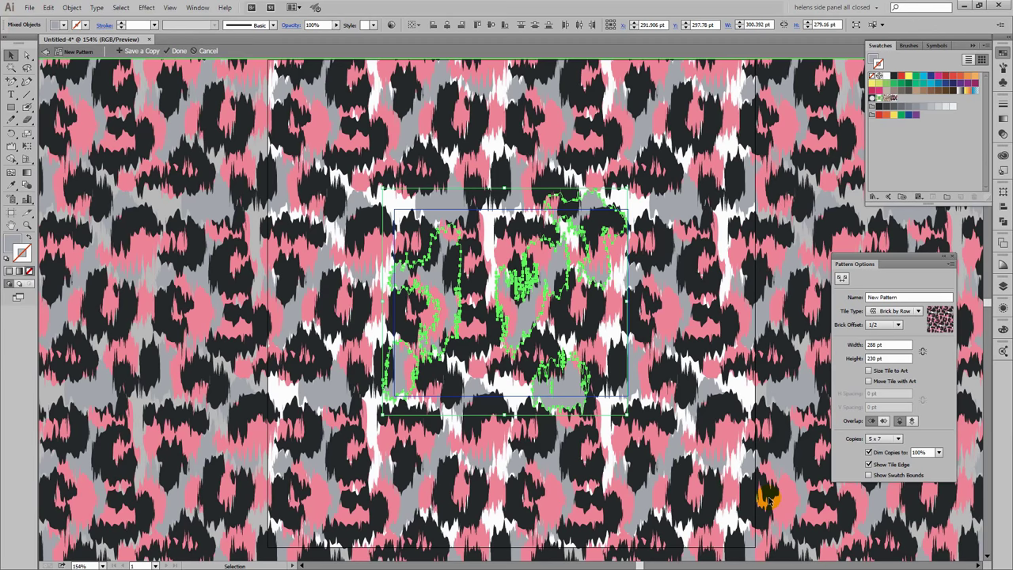
key("ctrl")
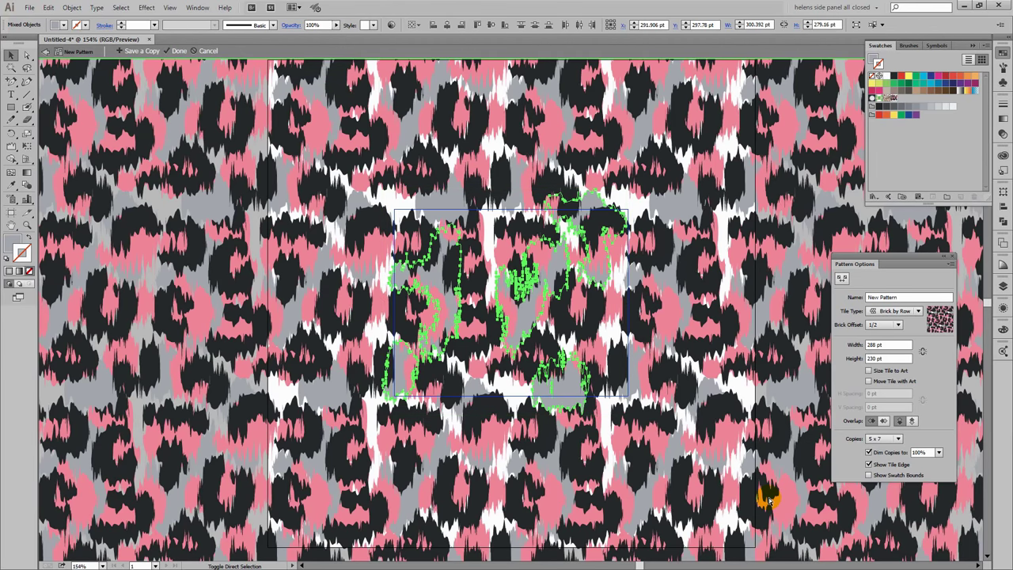
left_click(768, 498, "ctrl")
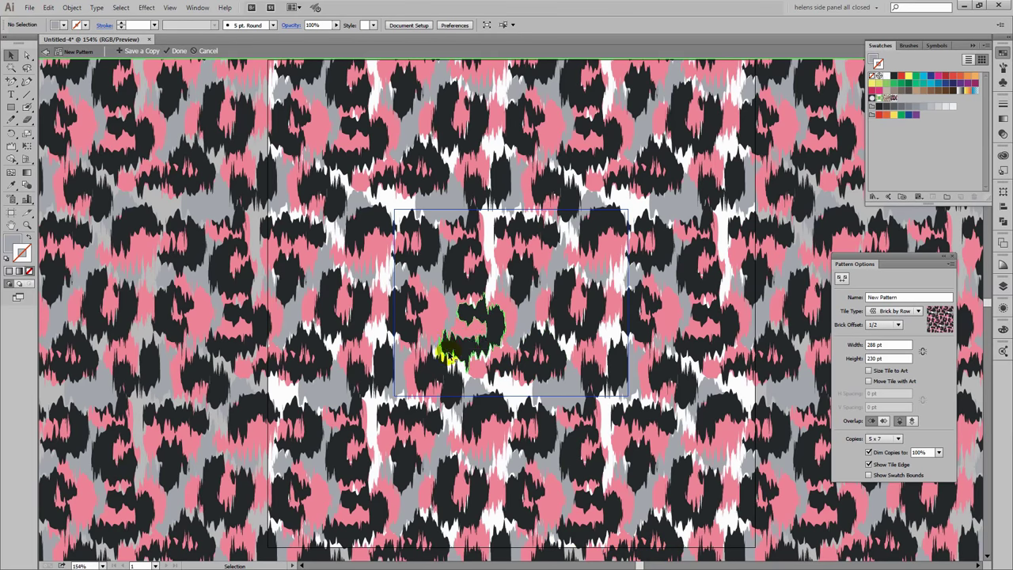
- Resize the centre-left spot to about 78 × 152 pt and select the lower spots
left_click(431, 287)
left_click_drag(461, 224, 571, 262)
left_click(565, 395)
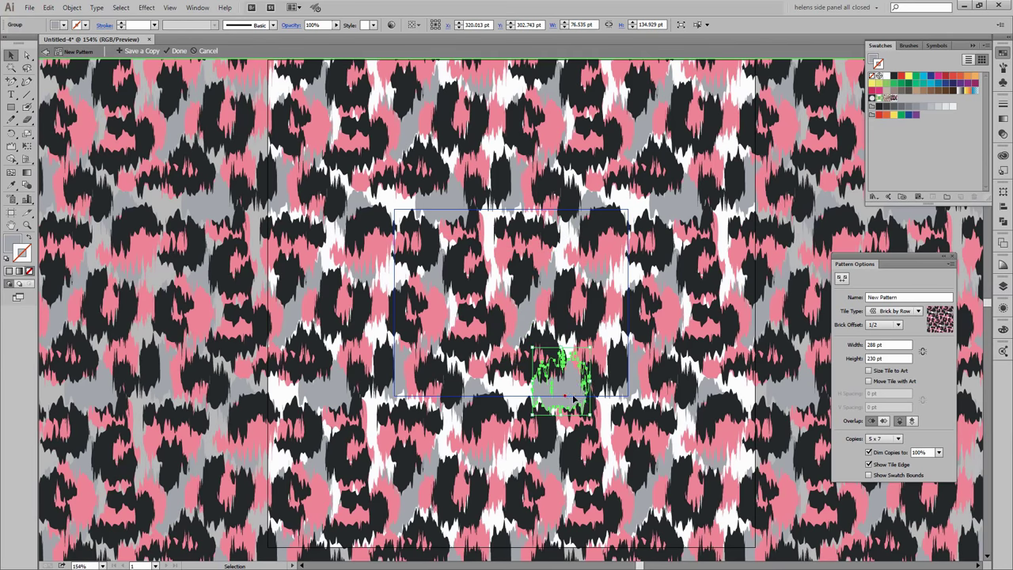
left_click(594, 349, "shift")
left_click(565, 386)
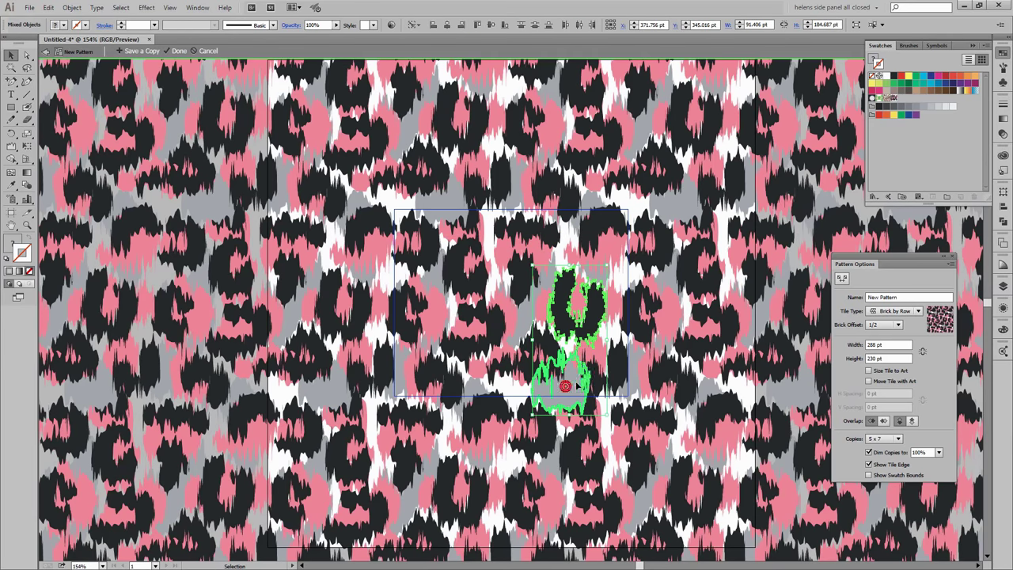
left_click(475, 346)
- Move the upper spot near the lower spot group, then finish editing the pattern
left_click(566, 385)
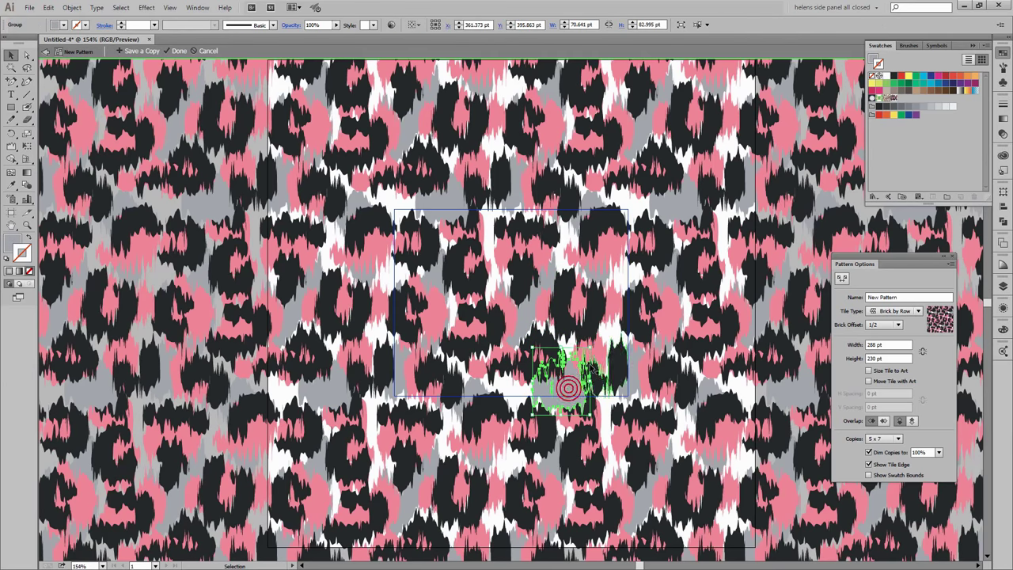
left_click(589, 349, "shift")
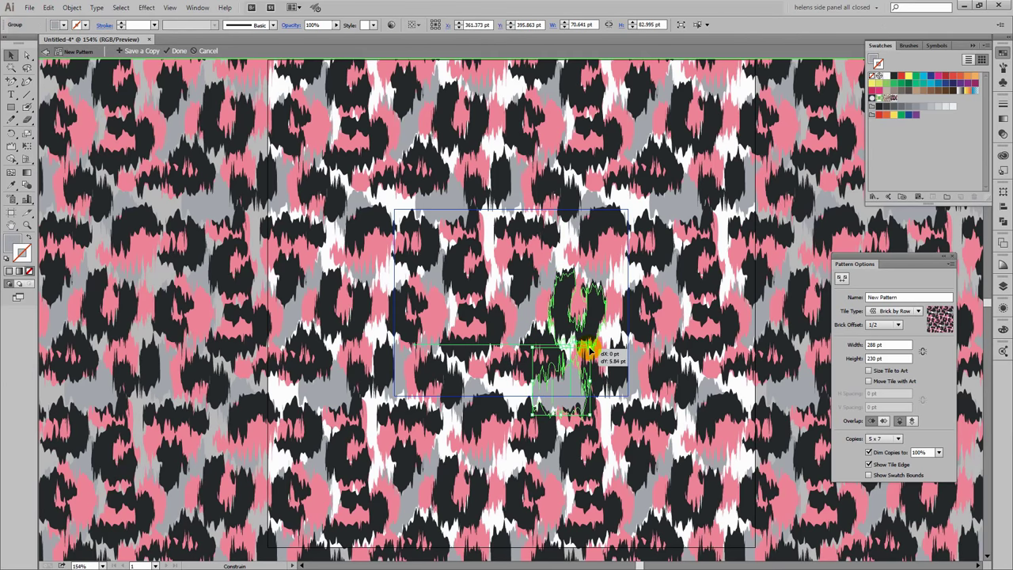
left_click(518, 391)
left_click(561, 374)
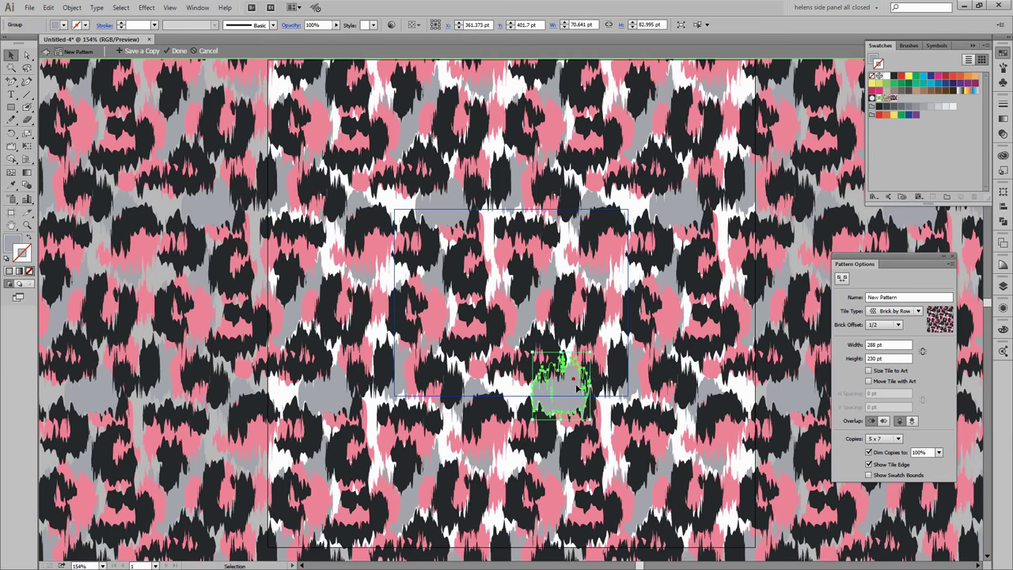
left_click(590, 352, "shift")
left_click(577, 354, "shift")
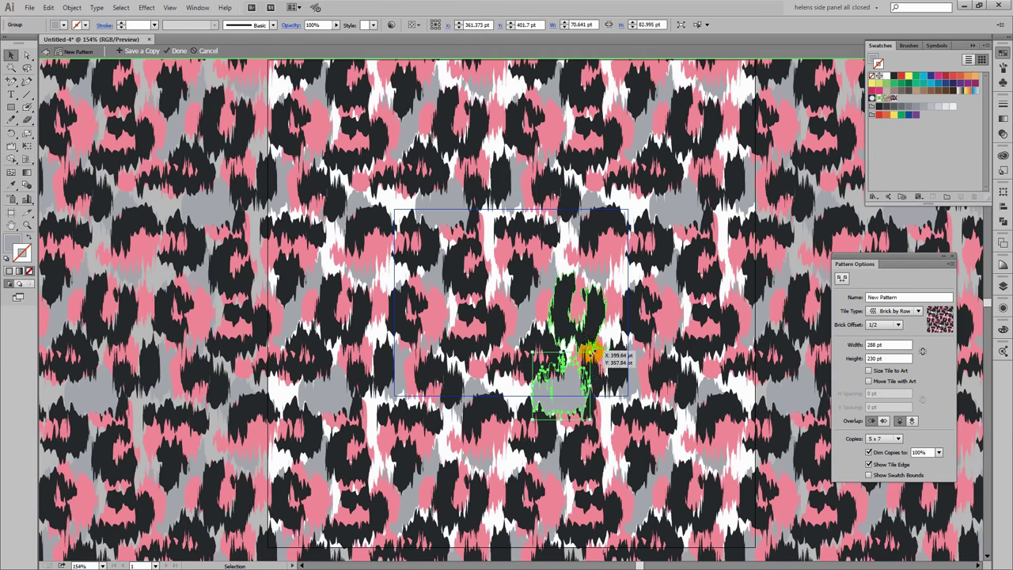
left_click_drag(588, 351, 582, 408)
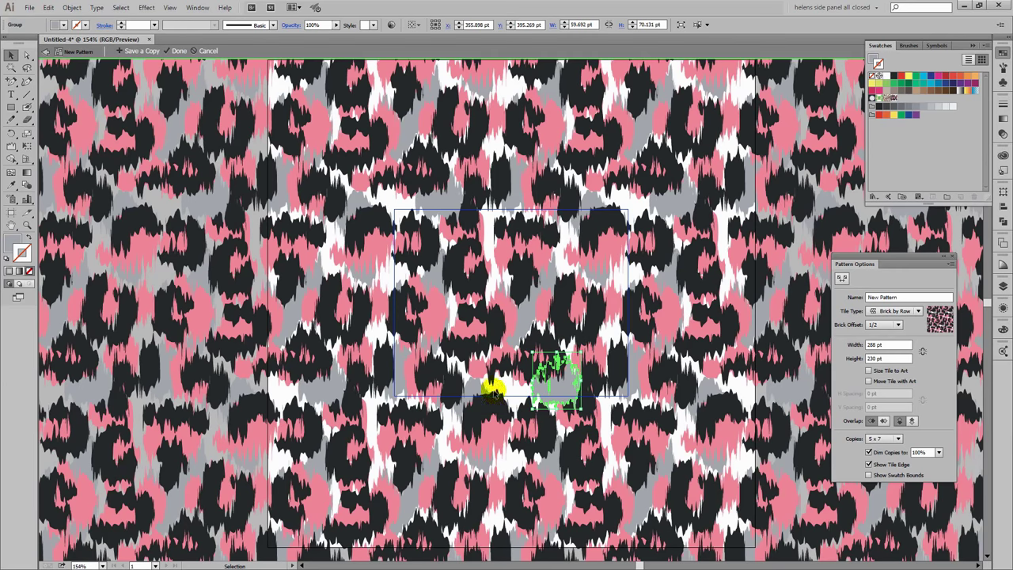
left_click(492, 389)
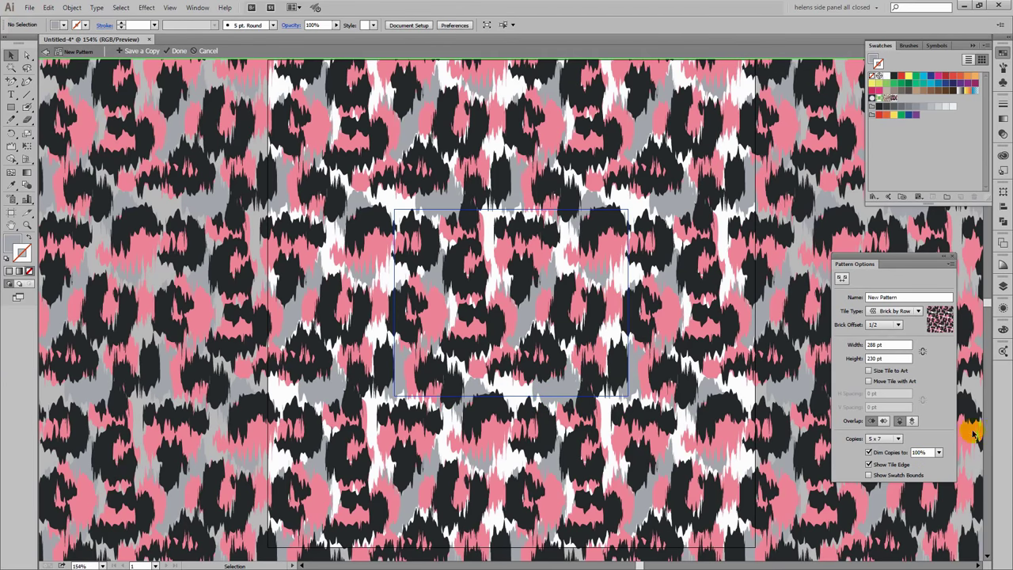
left_click(179, 51)
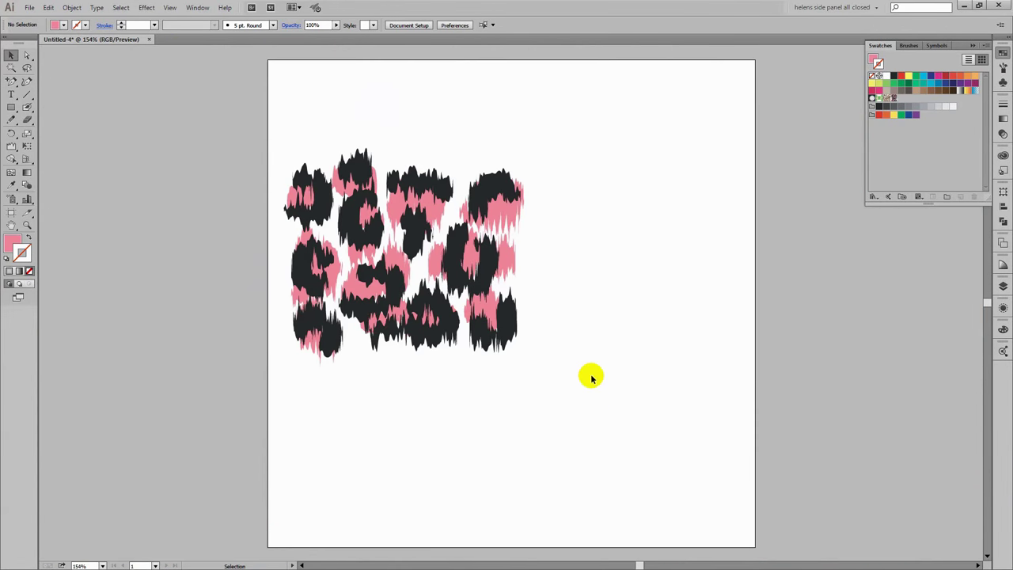
- Move the original leopard artwork off the artboard to the left and deselect it
left_click_drag(546, 411, 261, 123)
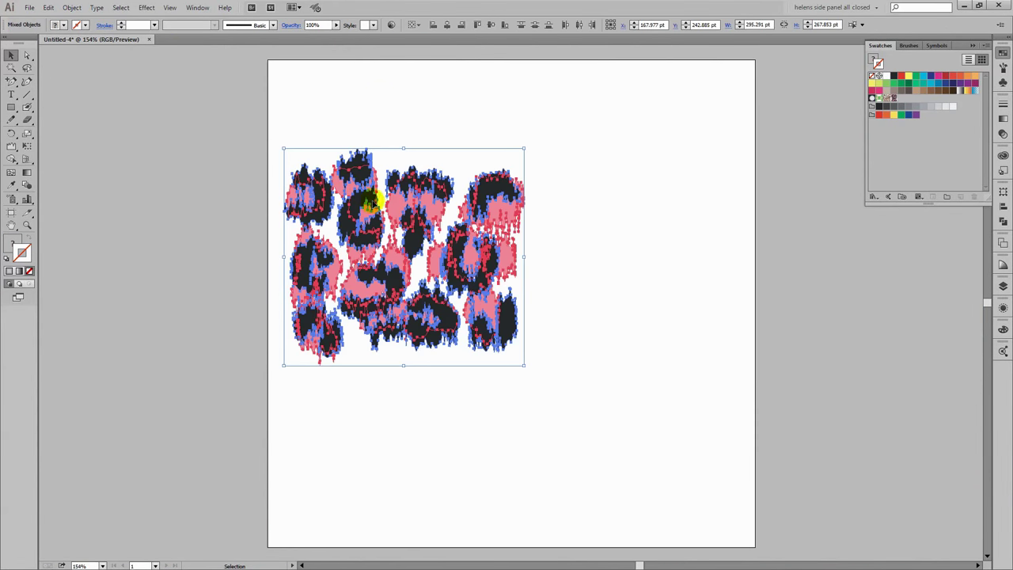
left_click_drag(472, 259, 172, 300)
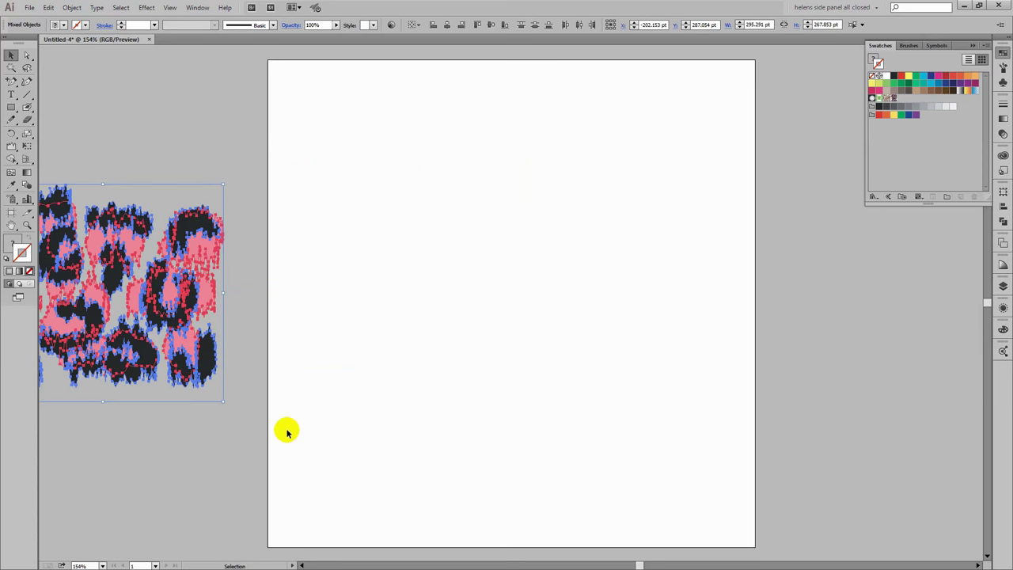
left_click(287, 428)
left_click(13, 119)
- Draw a 600 × 600 pt rectangle over the artboard and fill it with the leopard pattern
left_click(12, 110)
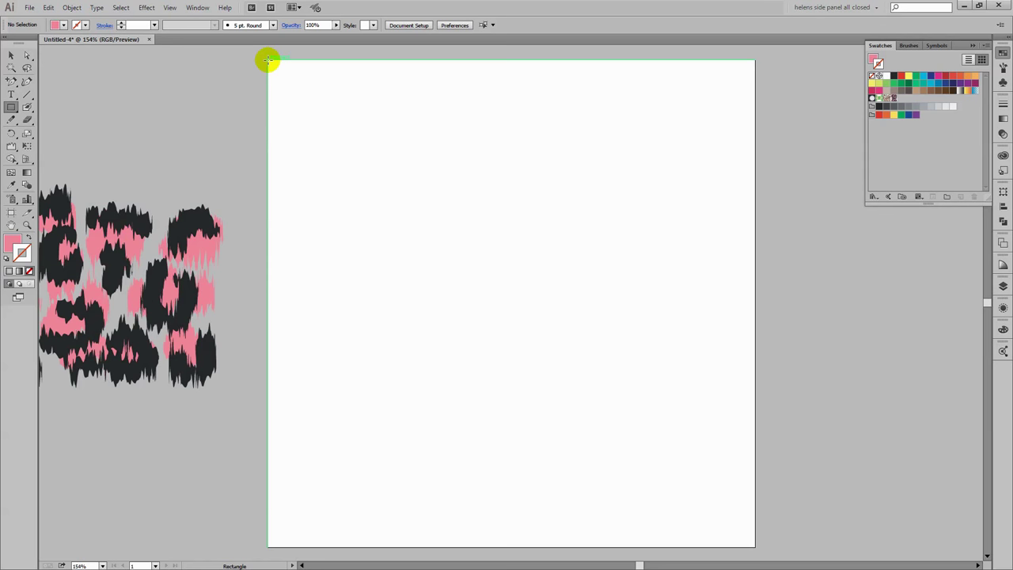
mouse_move(269, 60)
left_mouse_down()
mouse_move(550, 351)
mouse_move(757, 543)
mouse_move(742, 542)
left_mouse_up()
left_click(13, 247)
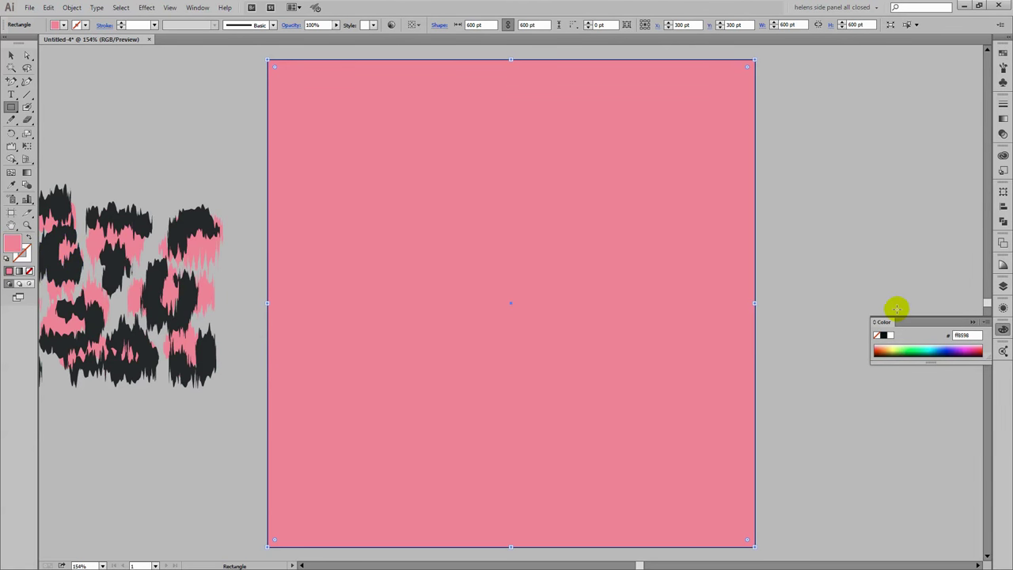
left_click(1003, 53)
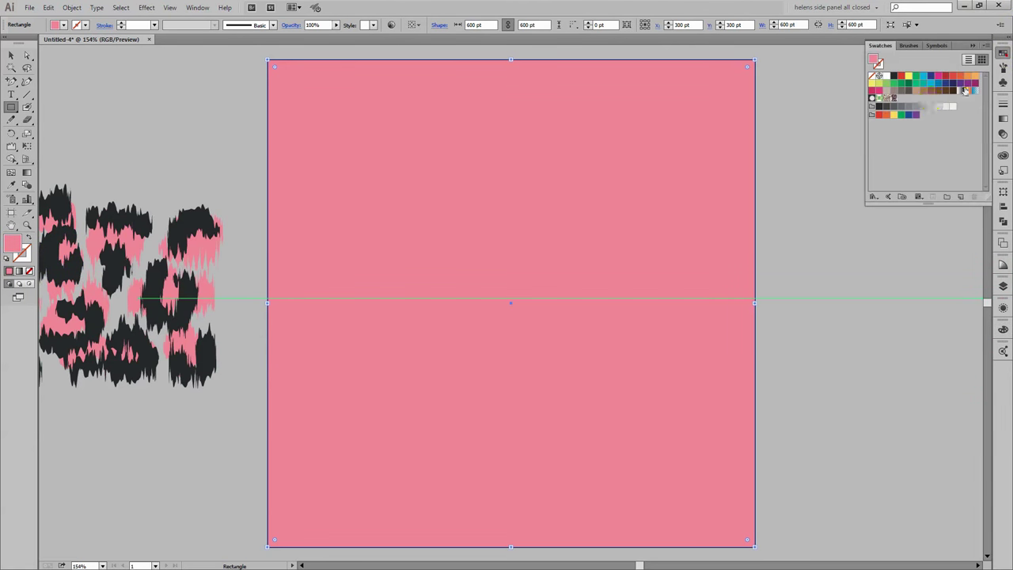
left_click(893, 97)
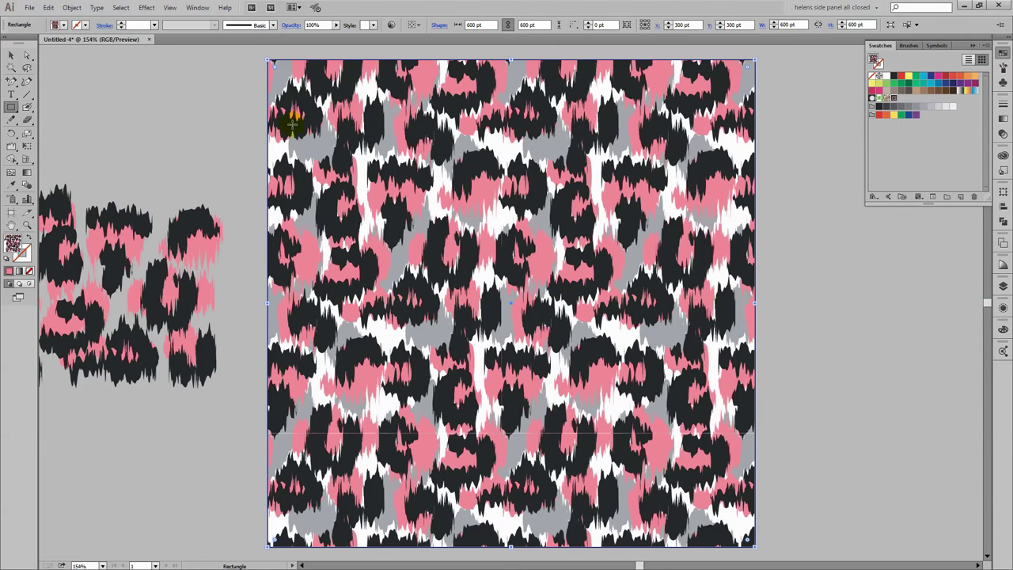
- Scale only the rectangle's pattern to 48% uniform, with Transform Objects turned off
left_click(70, 7)
mouse_move(80, 20)
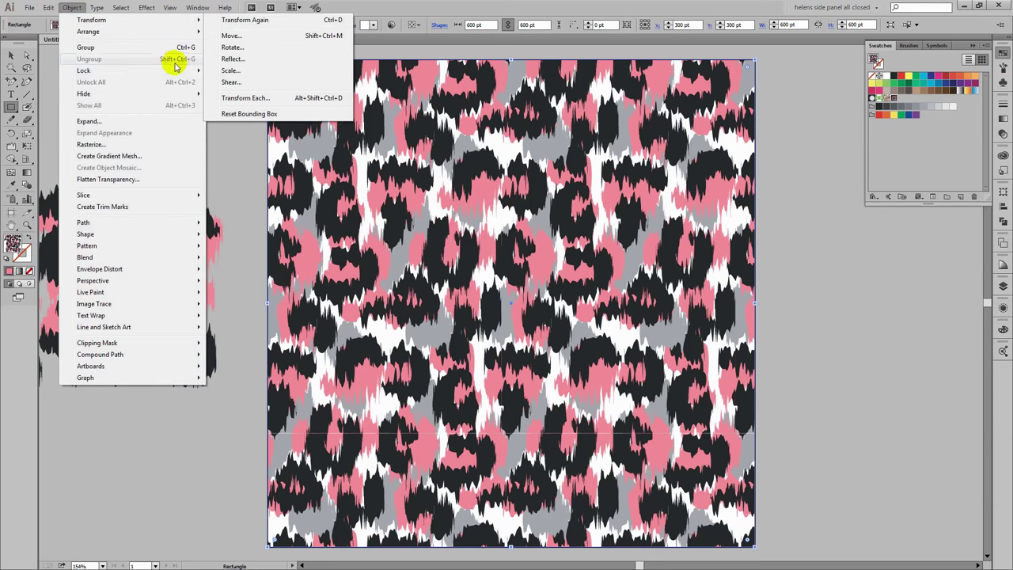
left_click(225, 72)
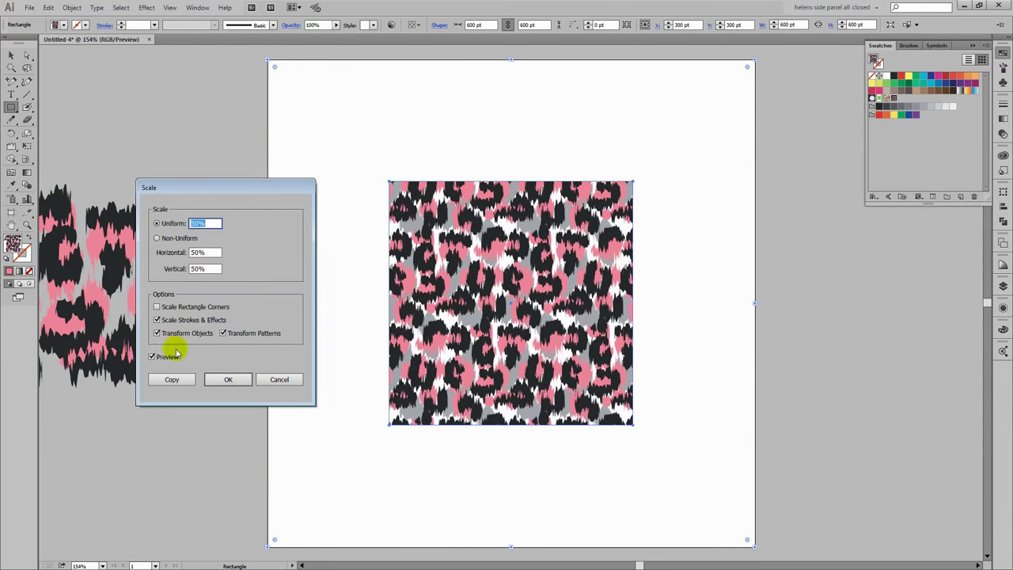
left_click(153, 357)
left_click(153, 357)
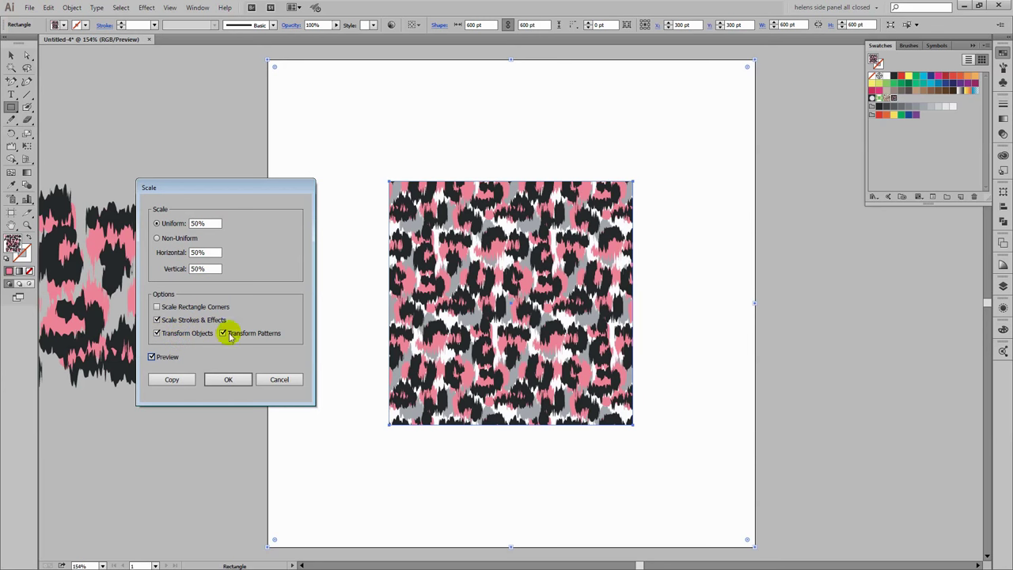
left_click(157, 333)
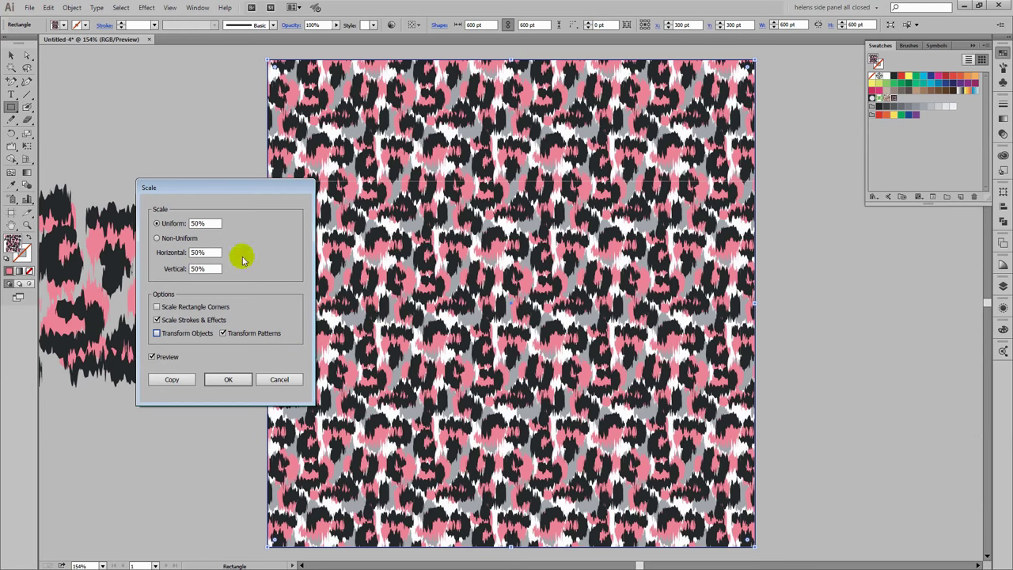
double_click(200, 224)
key("Down")
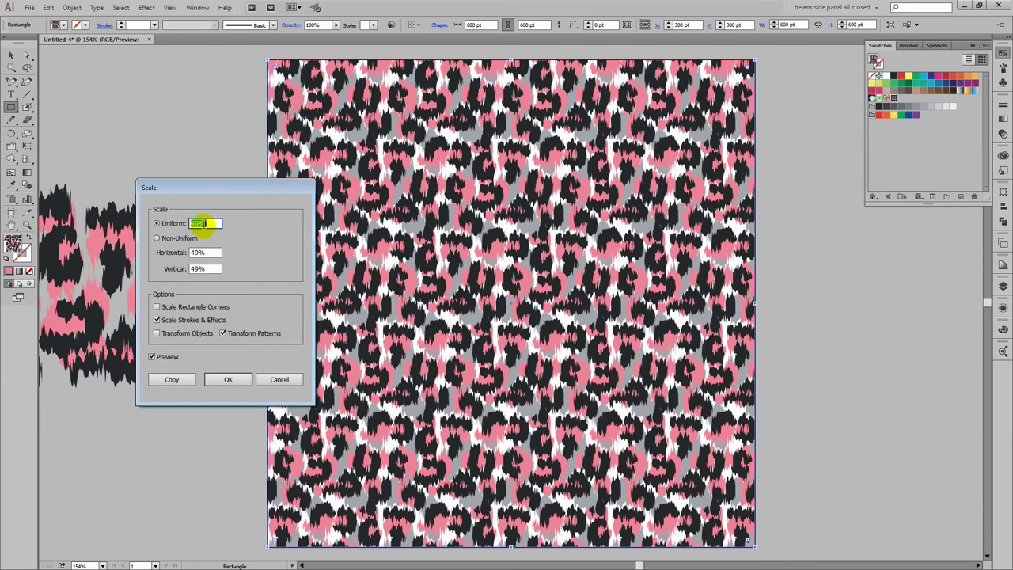
key("Down")
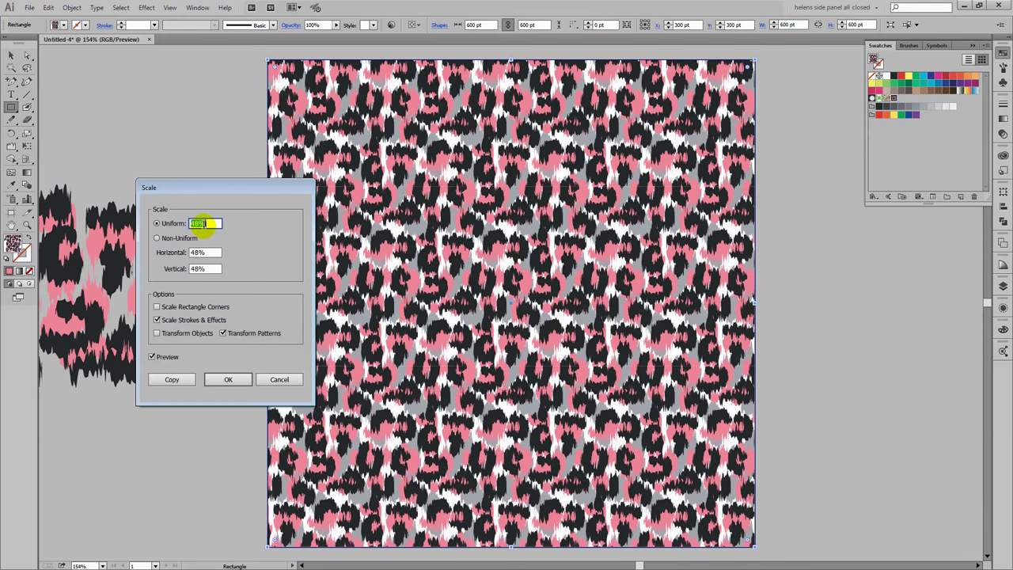
left_click(242, 380)
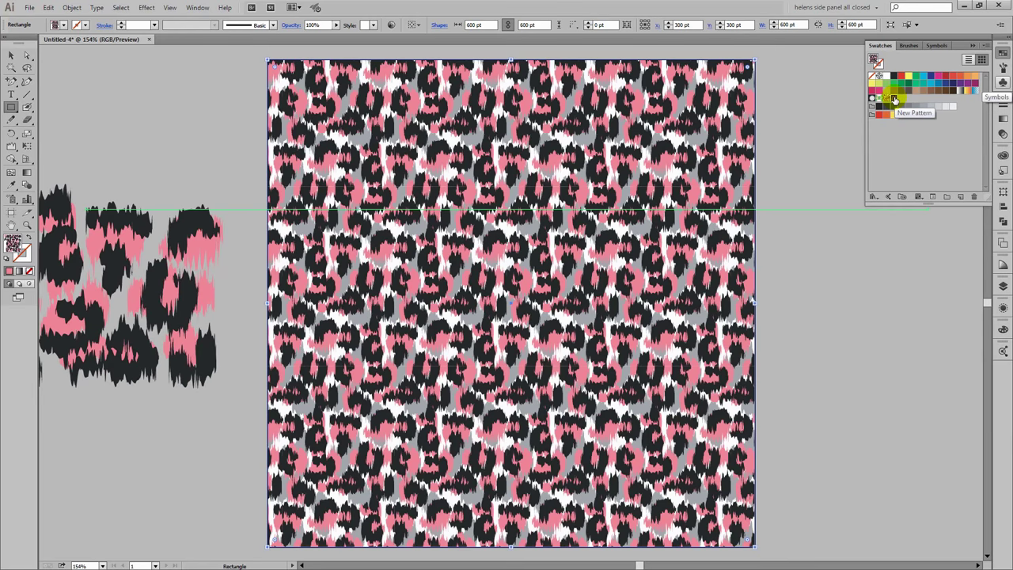
left_click(974, 45)
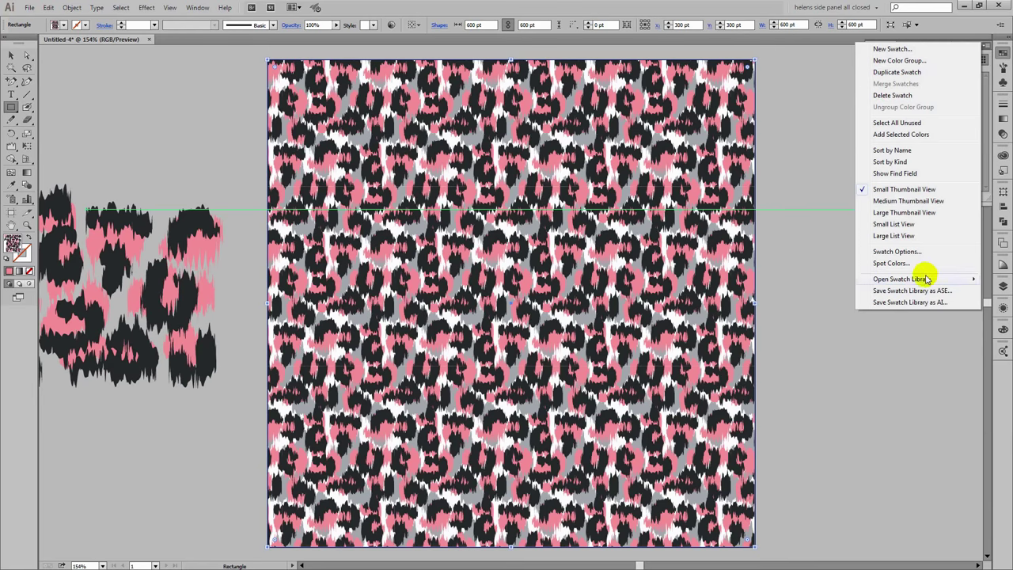
left_click(919, 302)
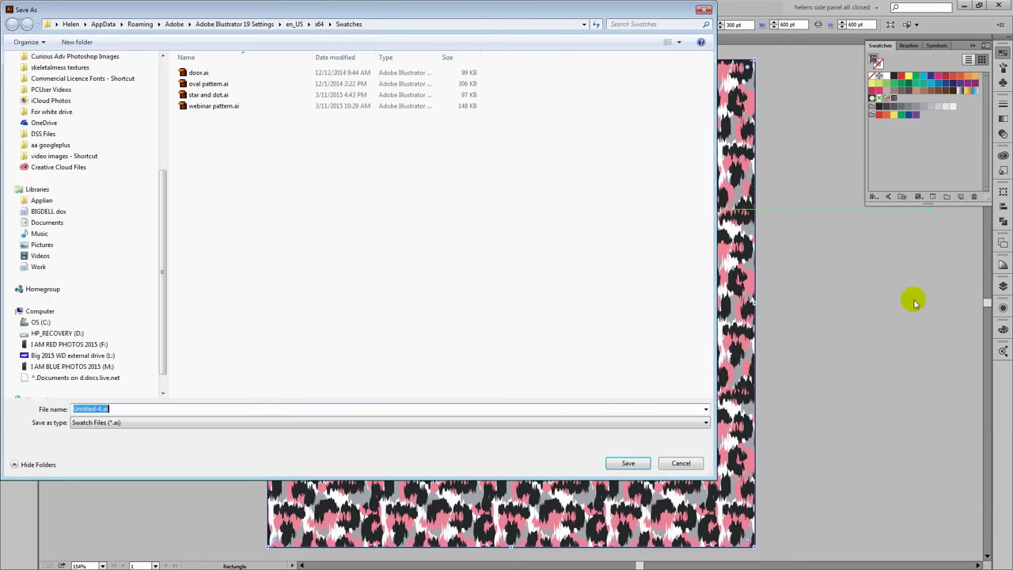
left_click(680, 463)
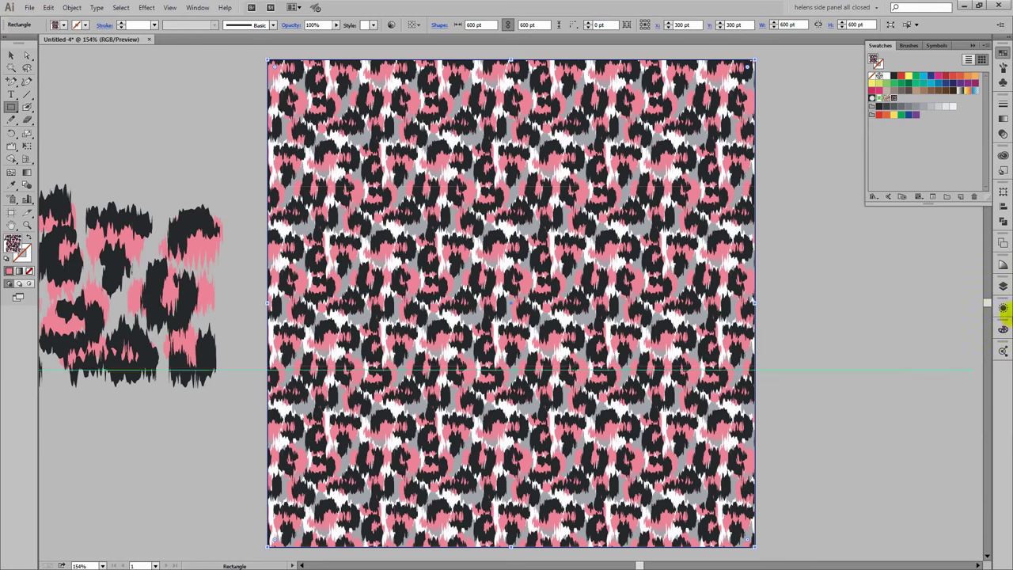
- Save the pattern's pink, grey and black as a new colour group from the selected artwork
left_click(948, 197)
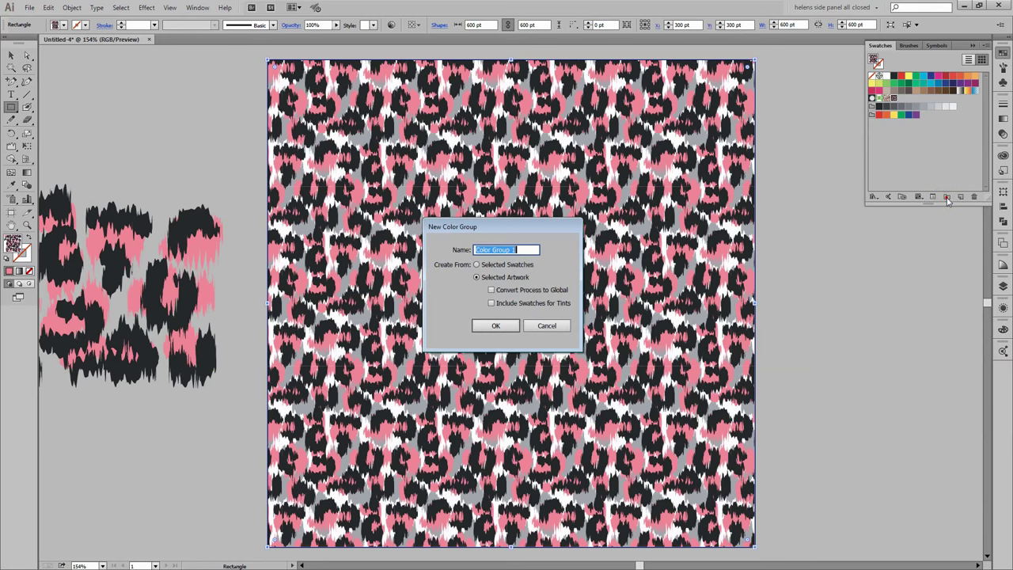
left_click(497, 327)
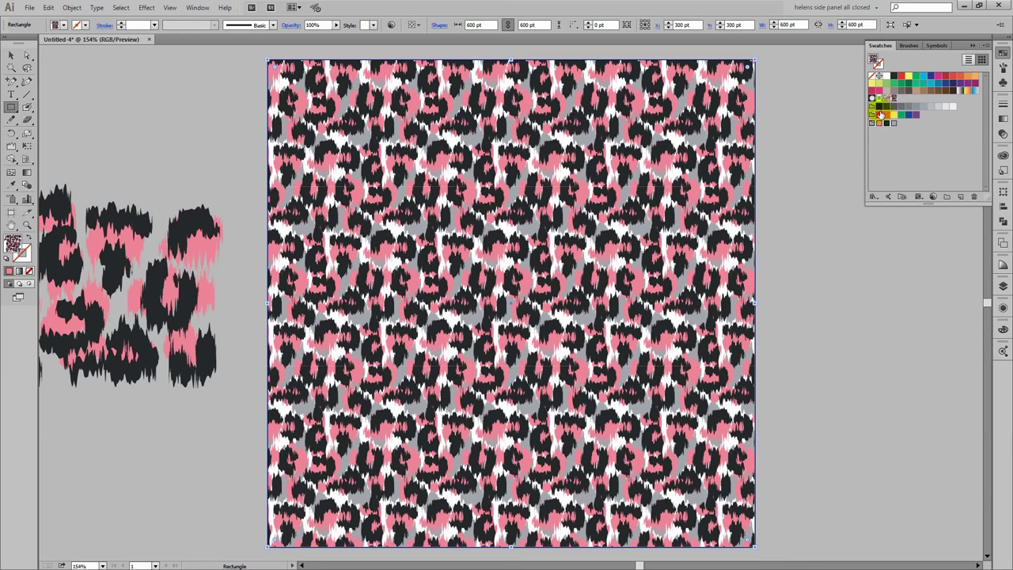
left_click(872, 123)
- Open the colour group in Recolor Artwork and change the grey row's colorization method to restore the grey
left_click(933, 196)
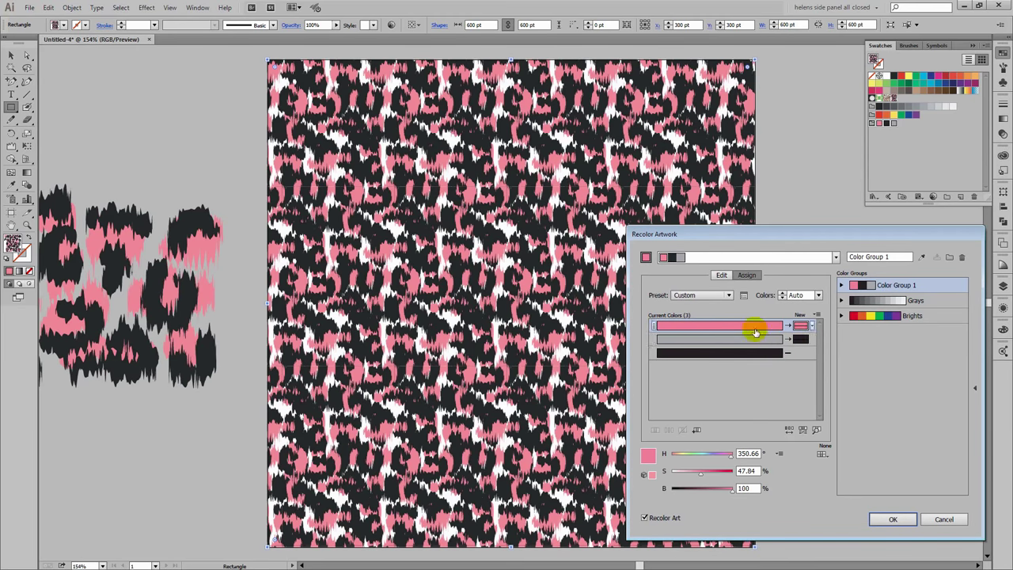
left_click(810, 339)
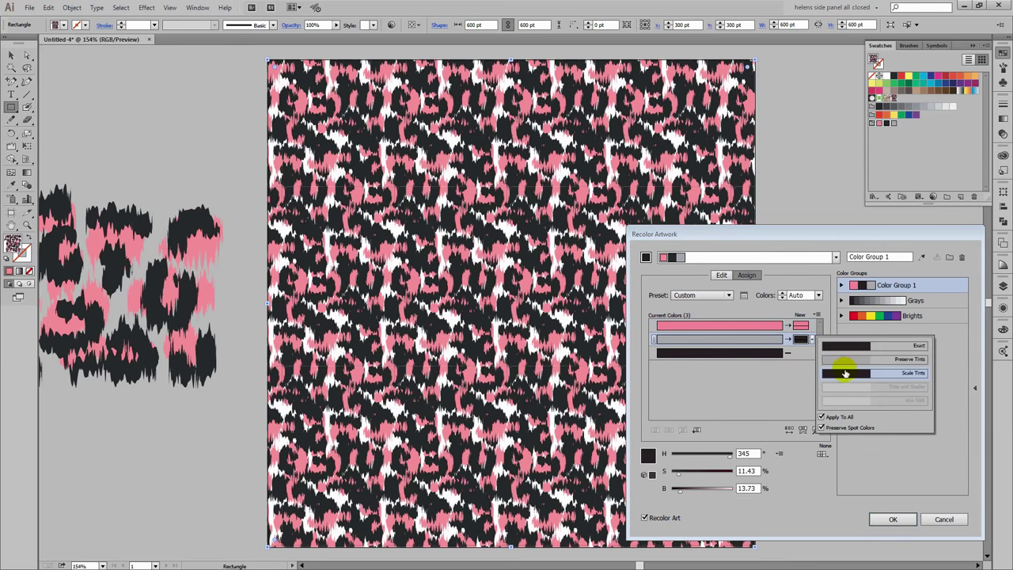
left_click(841, 363)
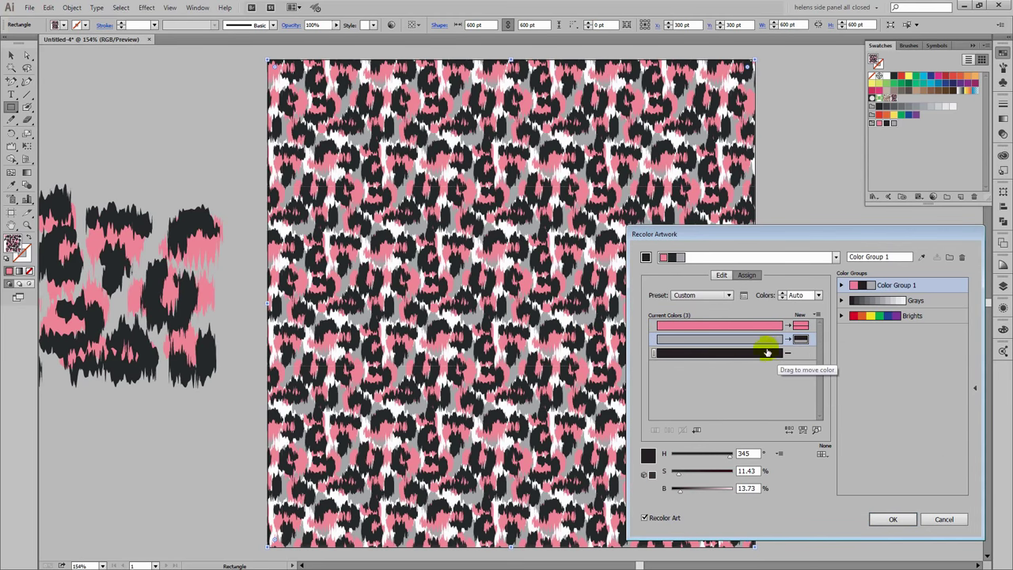
- On the colour wheel, unlink the harmony colours and turn the pink areas lilac
left_click(721, 274)
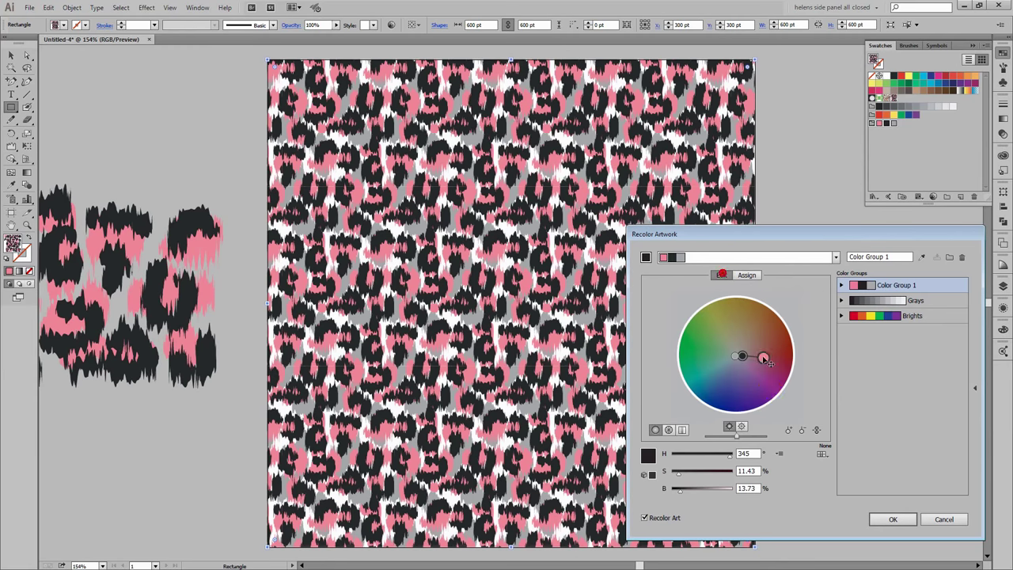
left_click(817, 430)
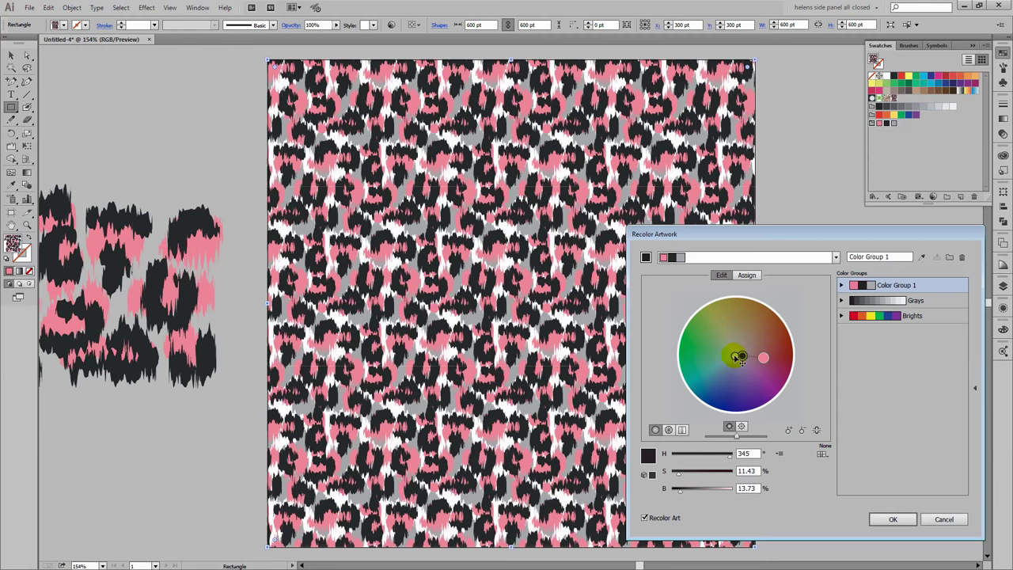
mouse_move(739, 356)
left_mouse_down()
mouse_move(716, 369)
mouse_move(706, 353)
mouse_move(729, 398)
left_mouse_up()
left_click(743, 364)
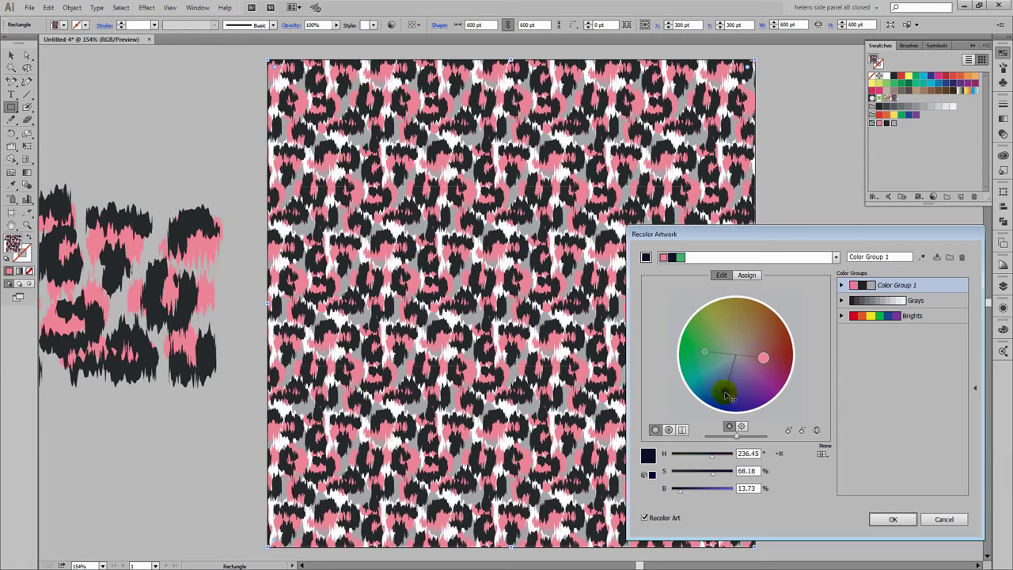
mouse_move(768, 364)
left_mouse_down()
mouse_move(765, 338)
mouse_move(769, 369)
mouse_move(759, 384)
mouse_move(717, 328)
mouse_move(728, 321)
mouse_move(733, 355)
mouse_move(756, 366)
mouse_move(747, 369)
left_mouse_up()
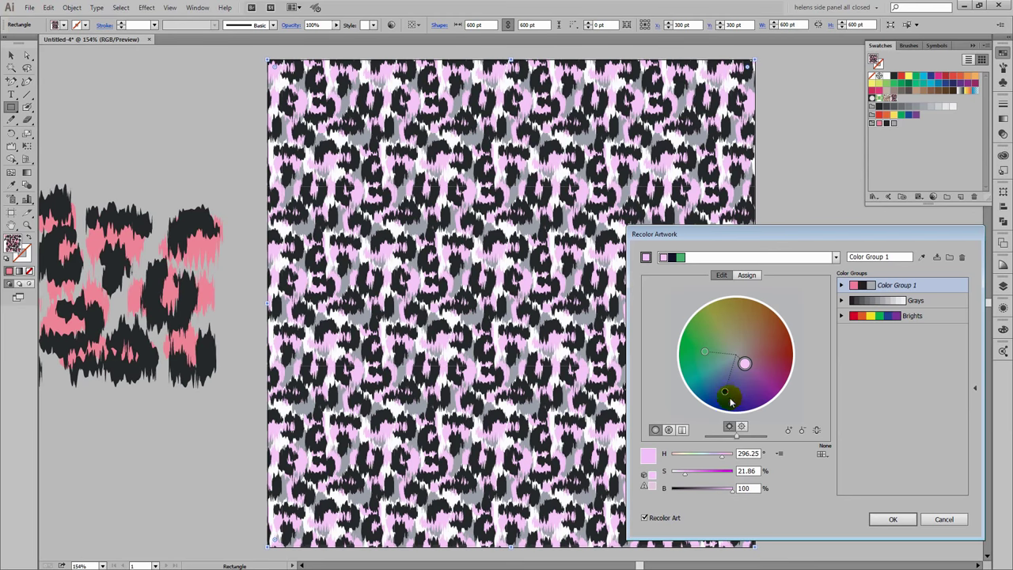
- Brighten the dark navy into a soft blue and nudge the green colour's hue
left_click(729, 397)
left_click(680, 491)
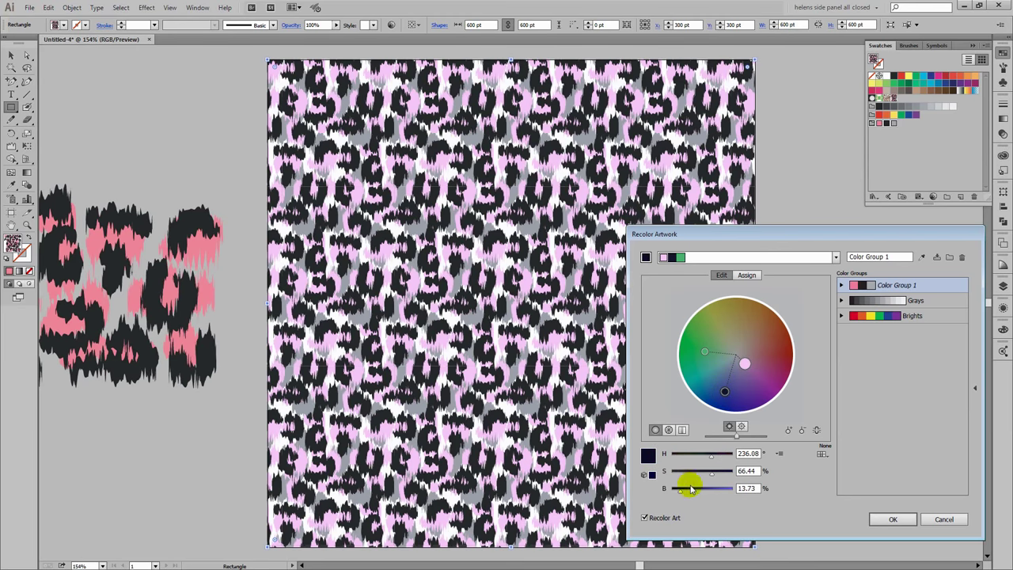
left_click_drag(680, 492, 721, 491)
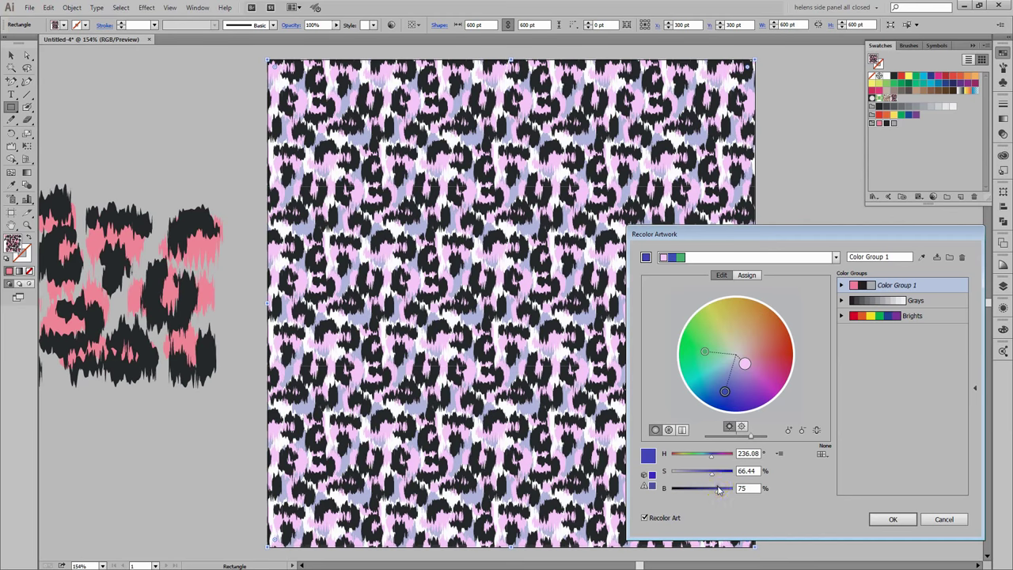
left_click(707, 353)
left_click_drag(713, 358, 712, 355)
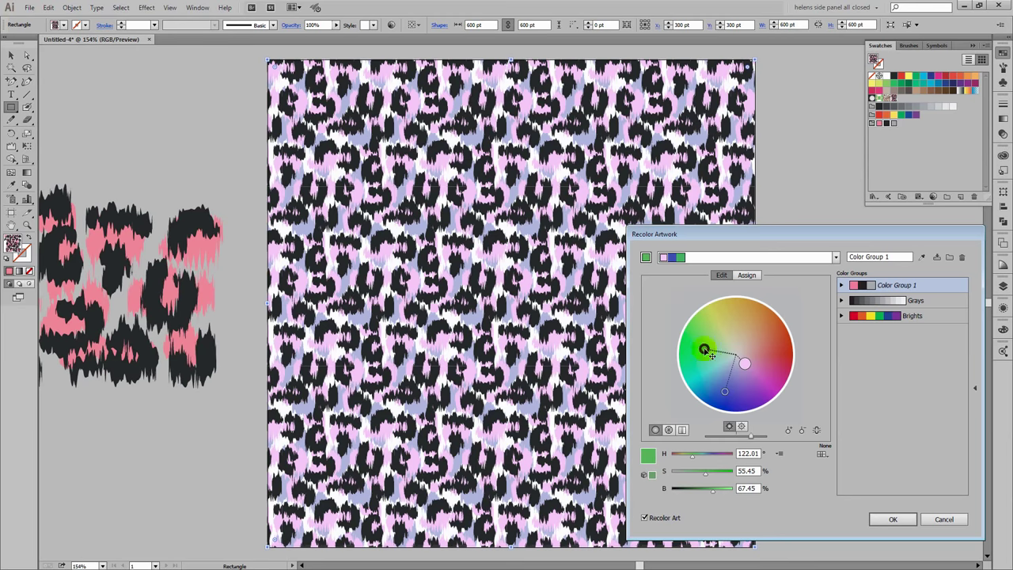
- Adjust the green's saturation, save the colours as a new colour group, and apply them
left_click(704, 479)
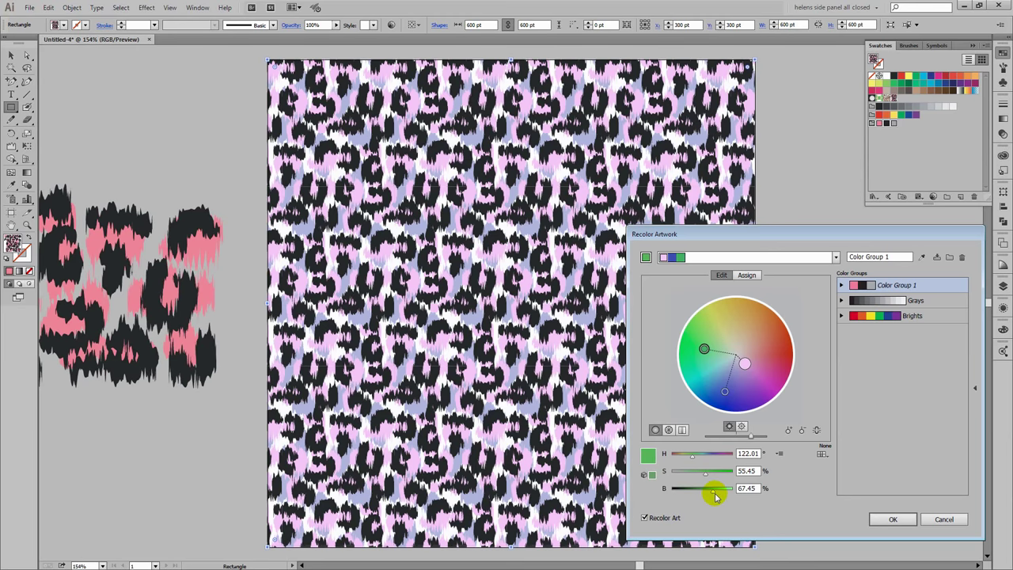
left_click(742, 427)
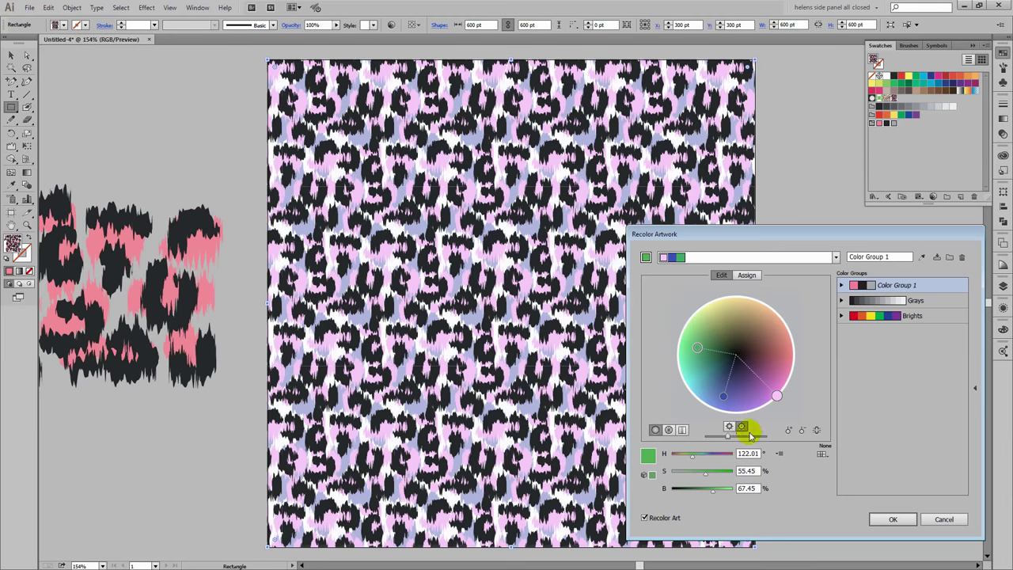
left_click(728, 428)
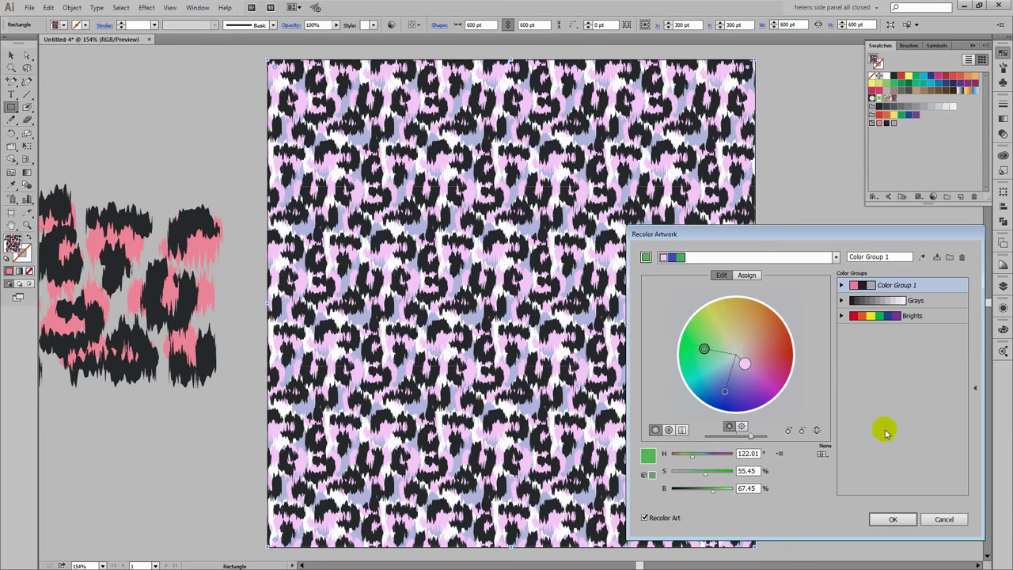
left_click(950, 258)
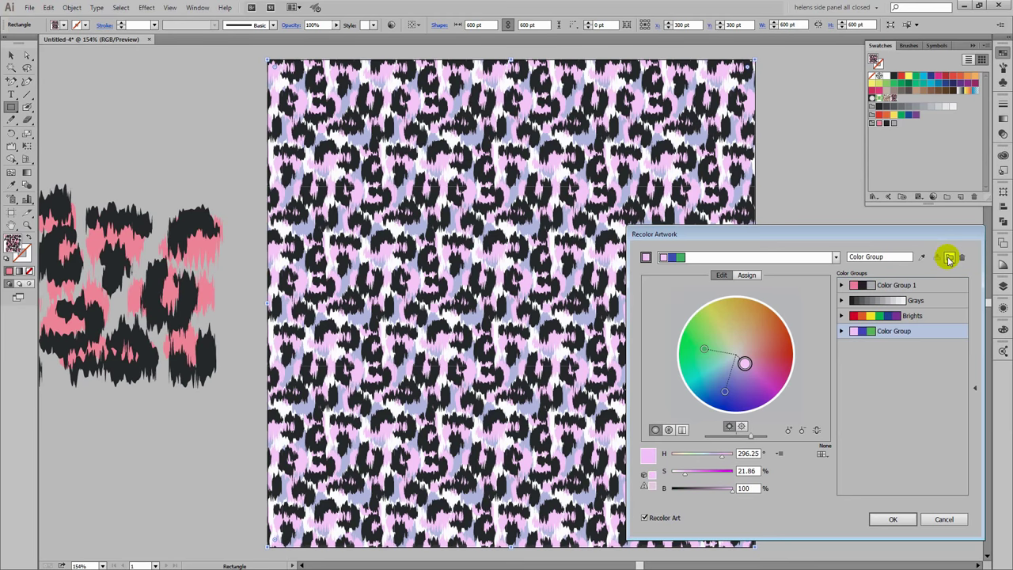
left_click(893, 519)
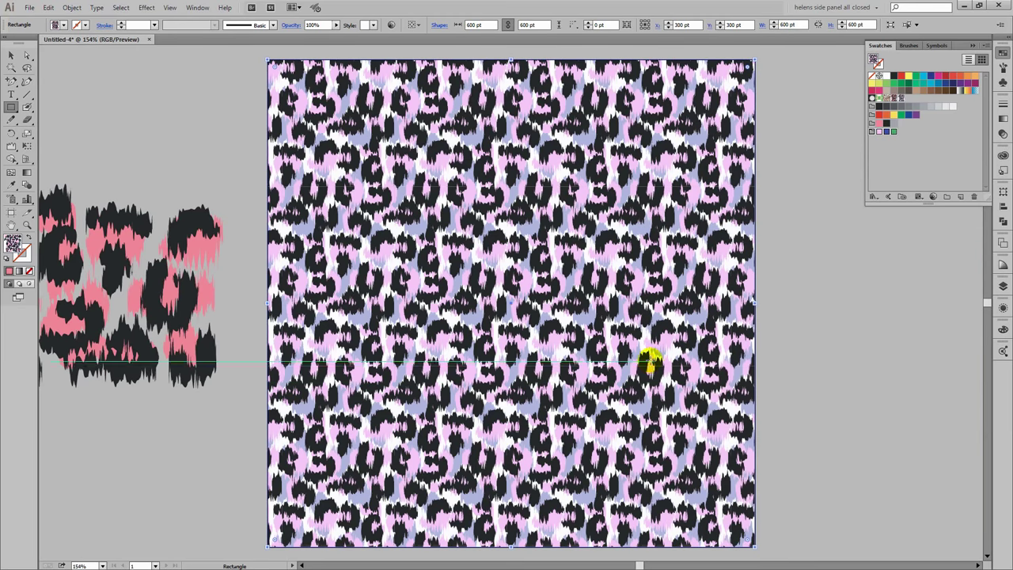